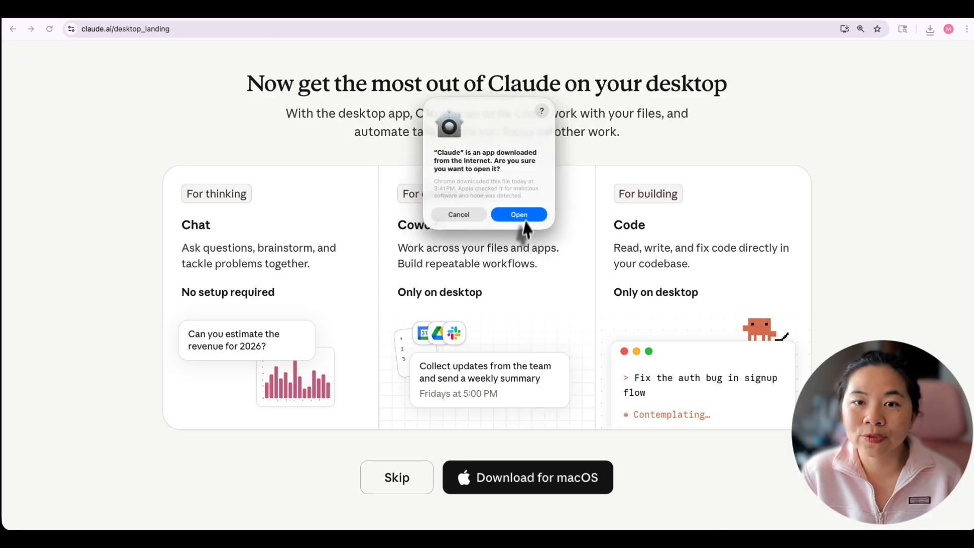
# Step: Open the downloaded Claude desktop app and sign in with the existing Google account
pyautogui.click(516, 213)
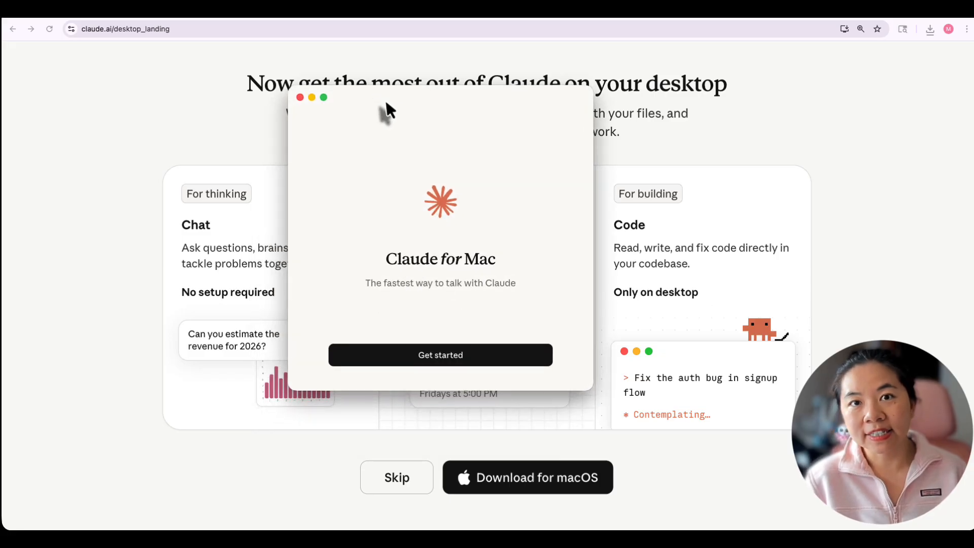
pyautogui.click(432, 355)
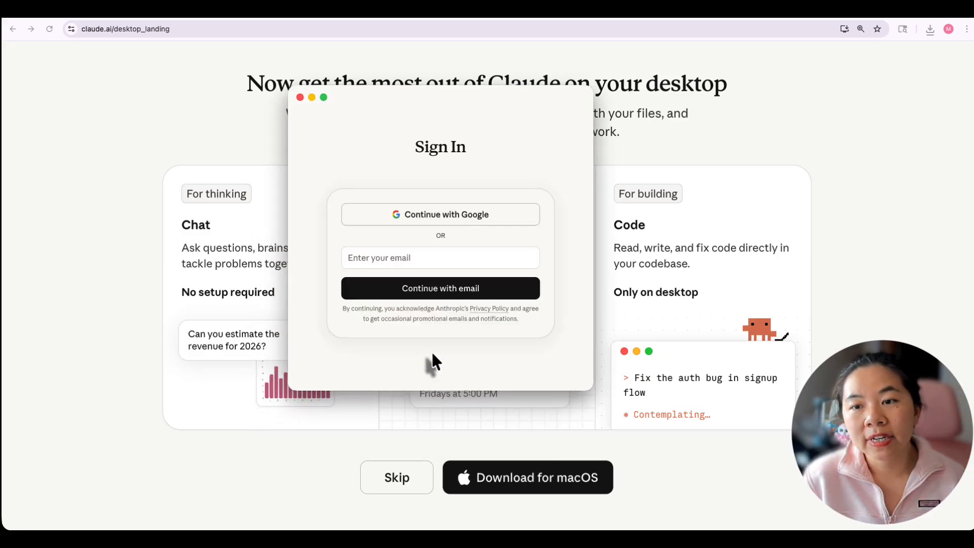
pyautogui.click(511, 214)
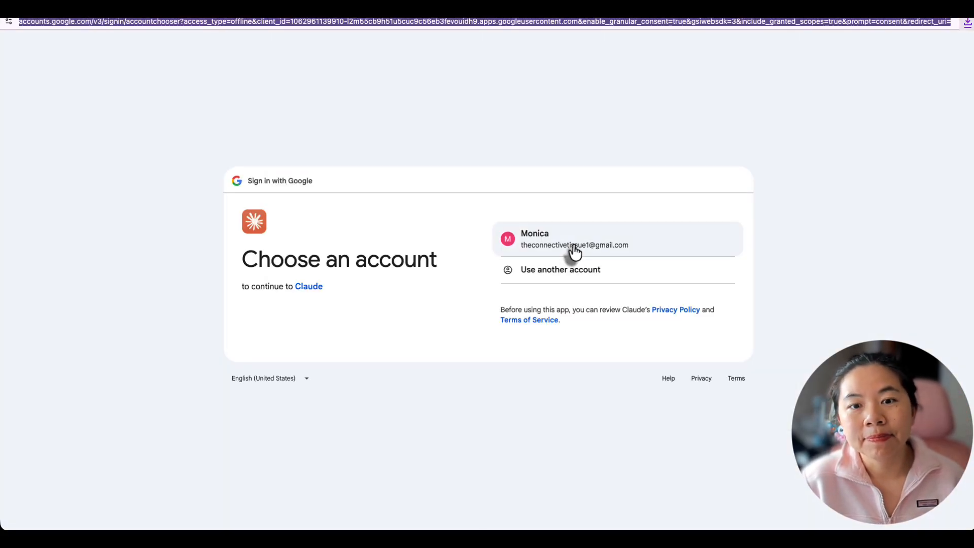
pyautogui.click(574, 248)
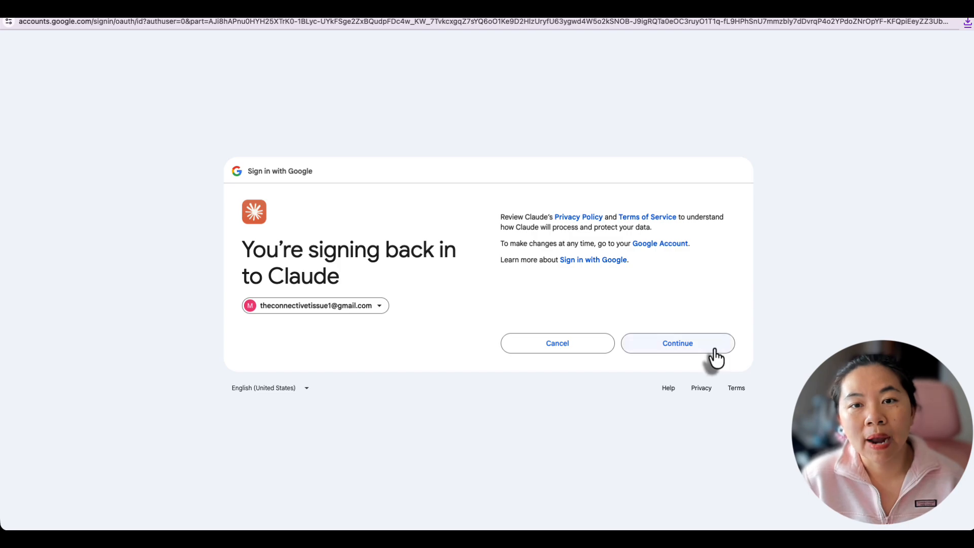
pyautogui.click(715, 349)
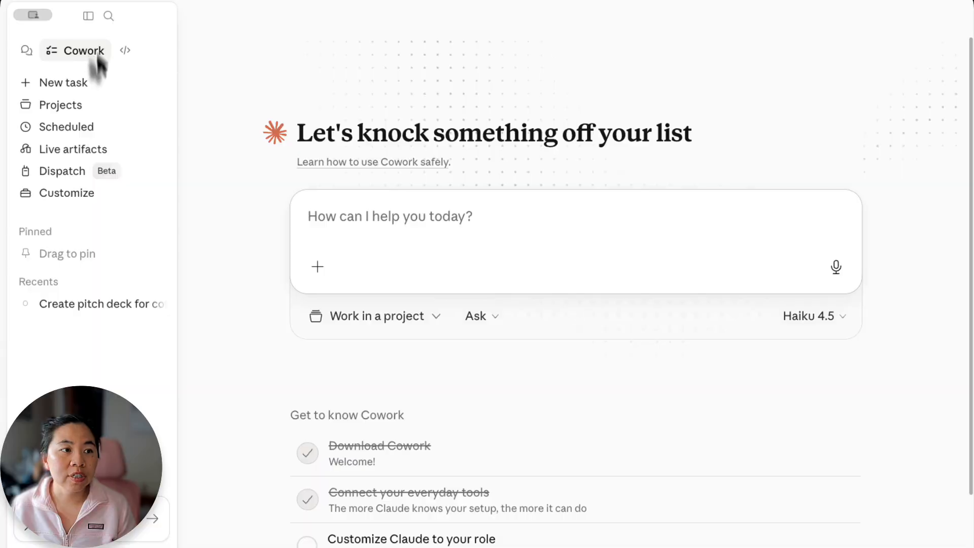
# Step: Find the Canva connector in Claude's customization settings, authorize its access to the Canva account, and return to the Claude desktop app
pyautogui.click(73, 197)
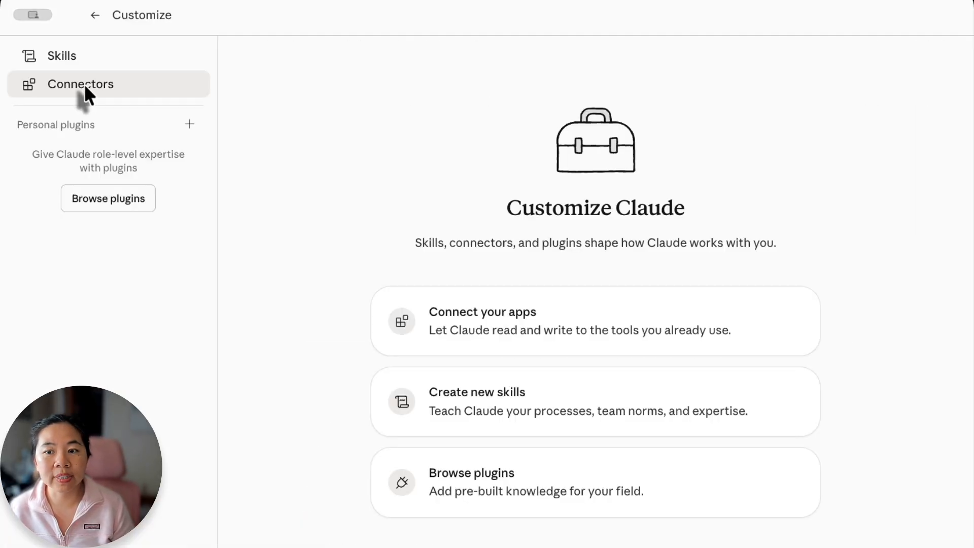
pyautogui.click(84, 84)
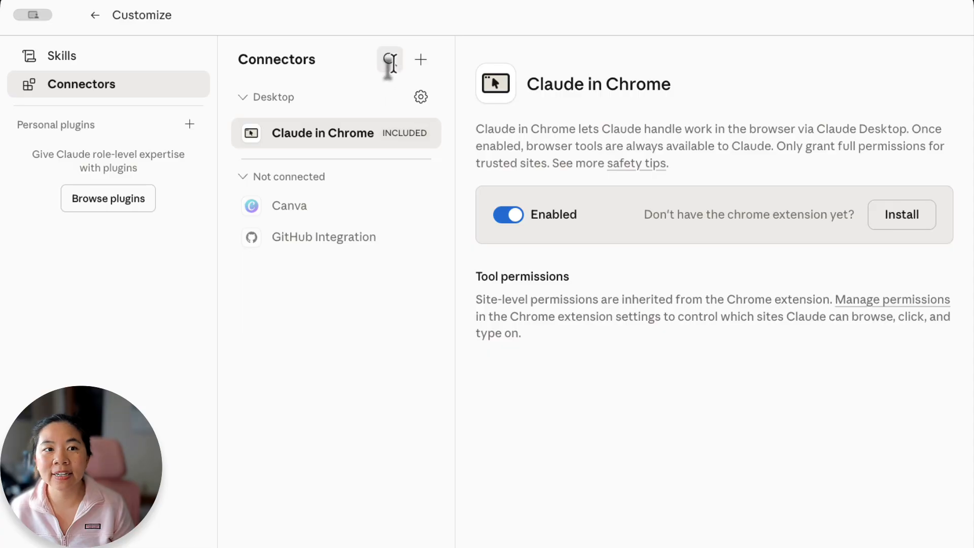
pyautogui.click(389, 60)
pyautogui.write('canva')
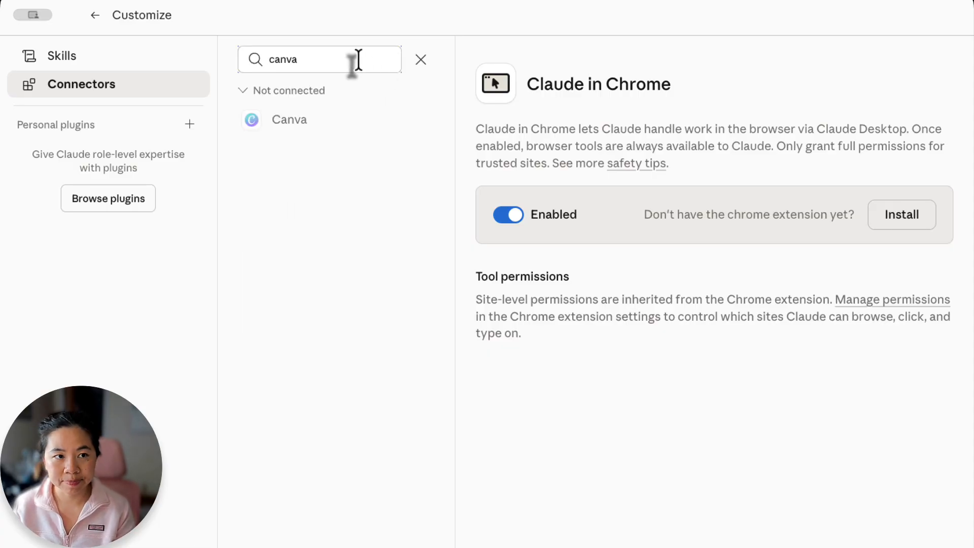
pyautogui.click(341, 122)
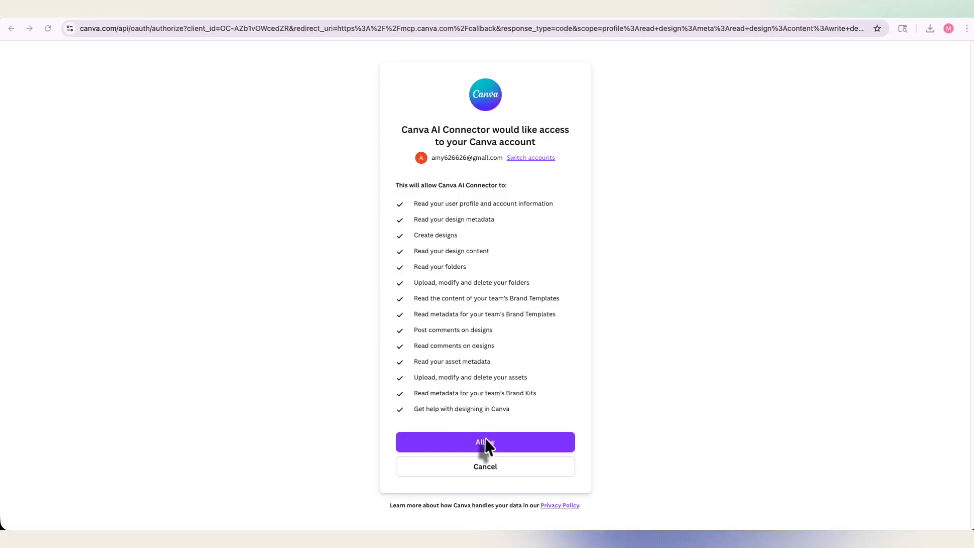
pyautogui.click(484, 446)
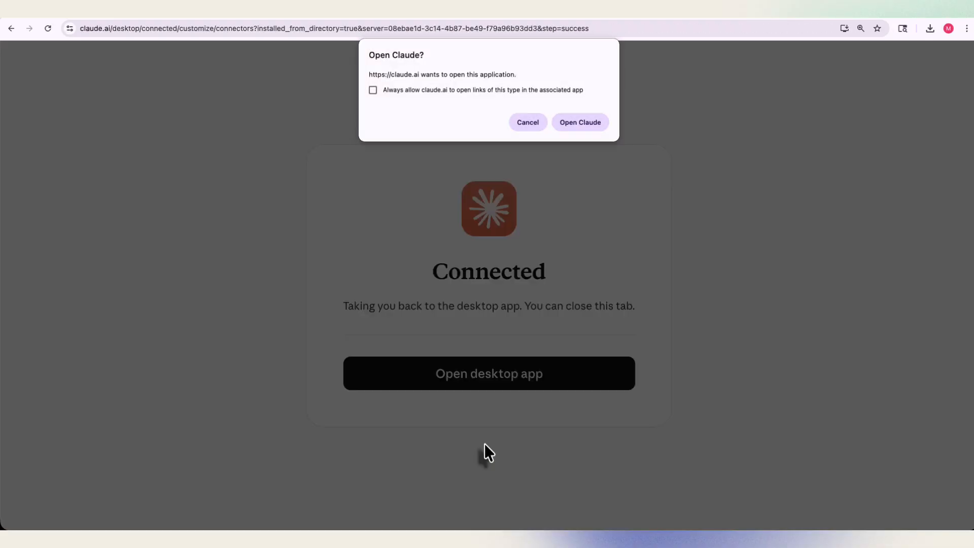
pyautogui.click(582, 125)
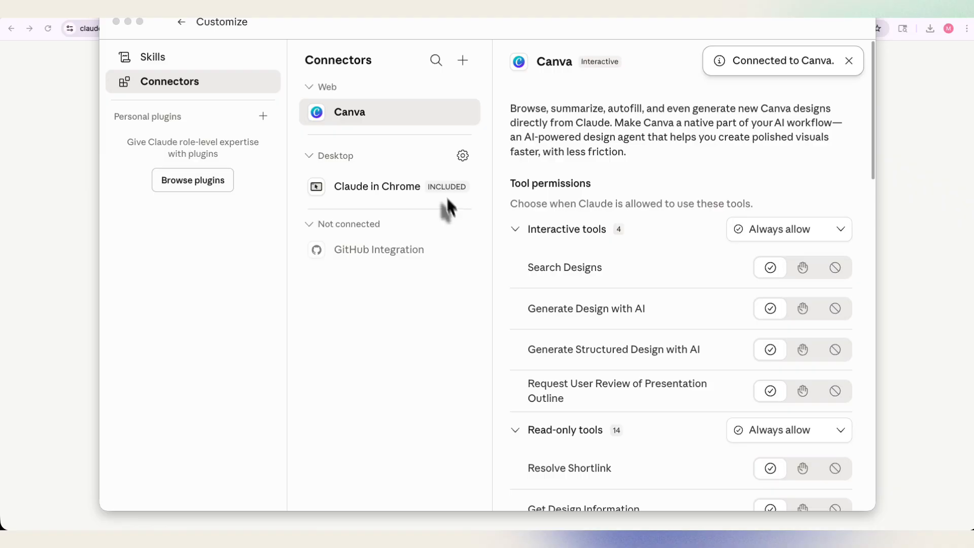
# Step: Review the Canva connector's tool permissions for interactive and read-only tools, and leave the customization settings
pyautogui.click(850, 67)
pyautogui.click(849, 61)
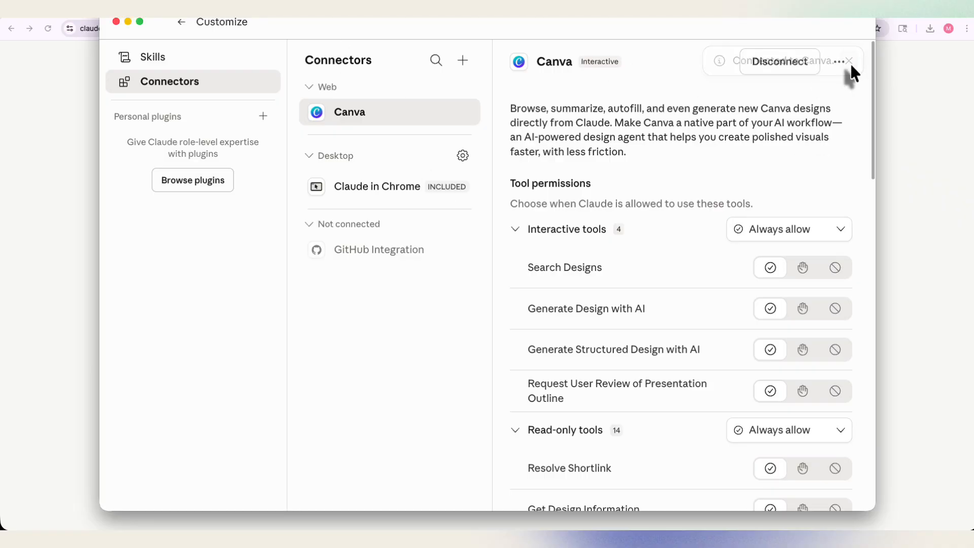
pyautogui.scroll(-5, 789, 172)
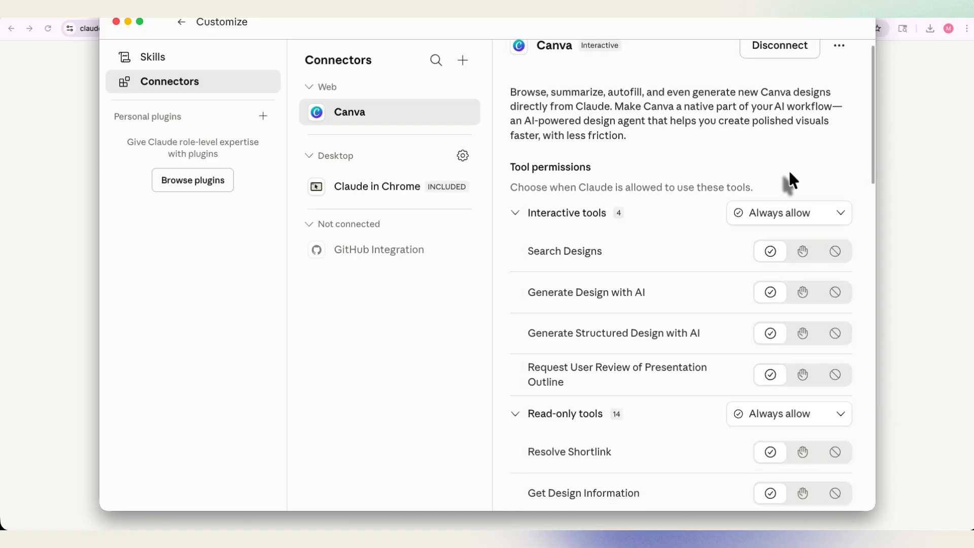
pyautogui.scroll(-4, 789, 171)
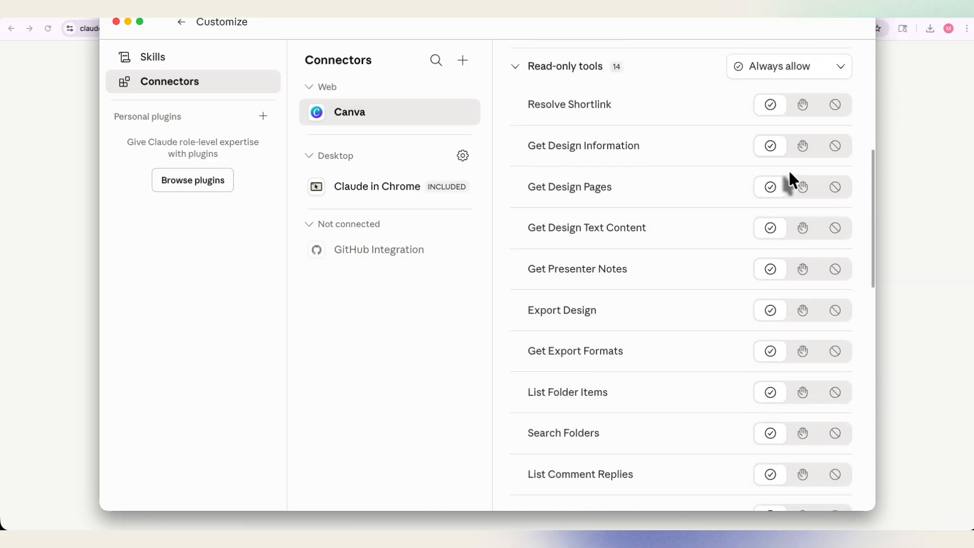
pyautogui.click(181, 21)
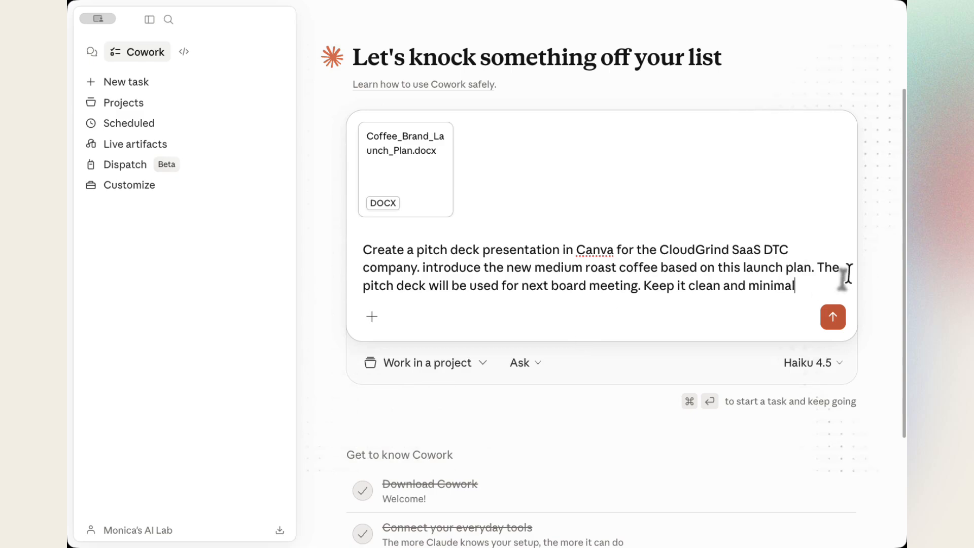
# Step: Complete the pitch deck prompt with "use my existing branding kit for color selection" and submit the task
pyautogui.write('use my existing brand')
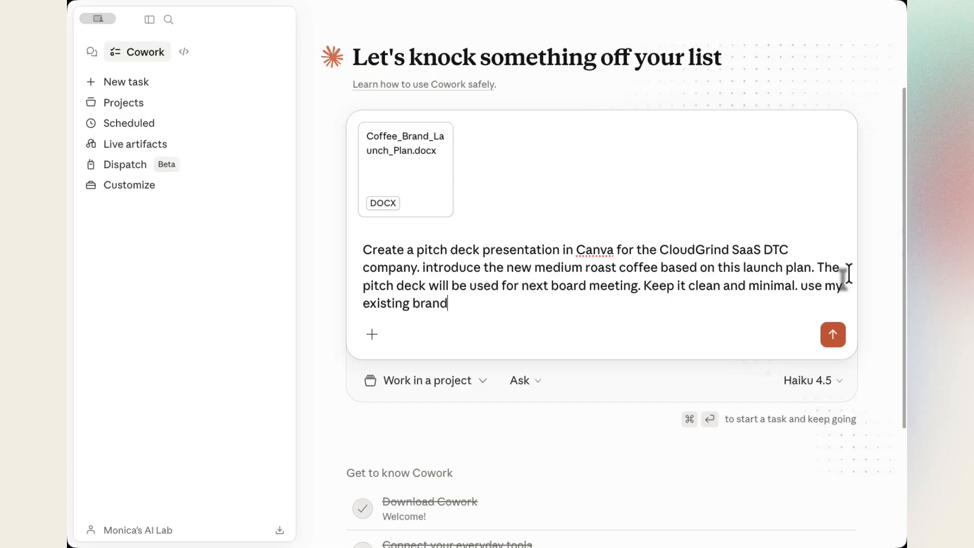
pyautogui.write('ing kit for c')
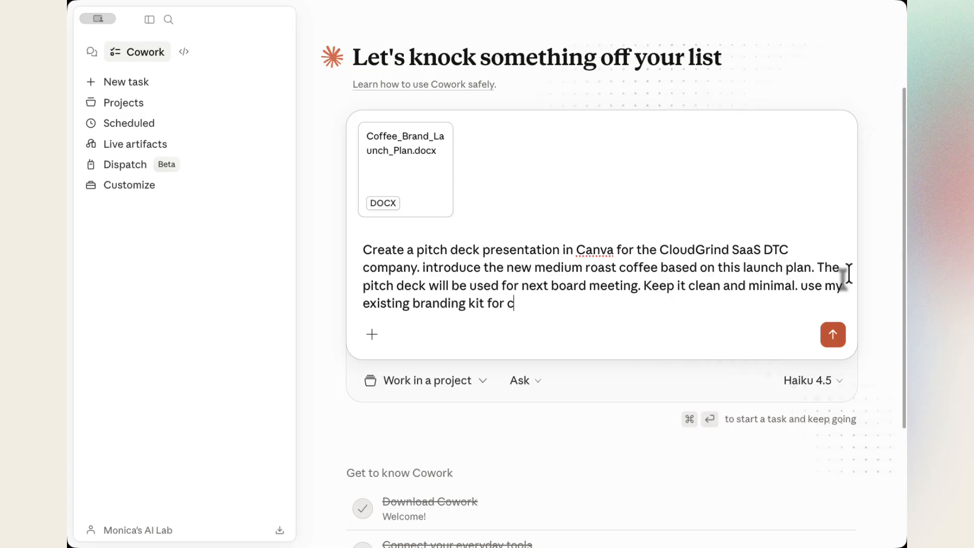
pyautogui.write('olor selection')
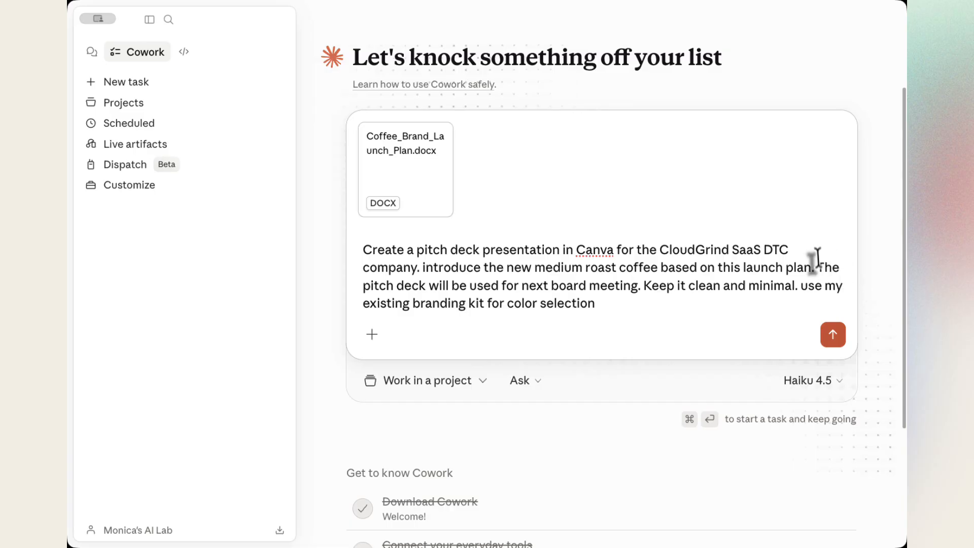
pyautogui.click(832, 335)
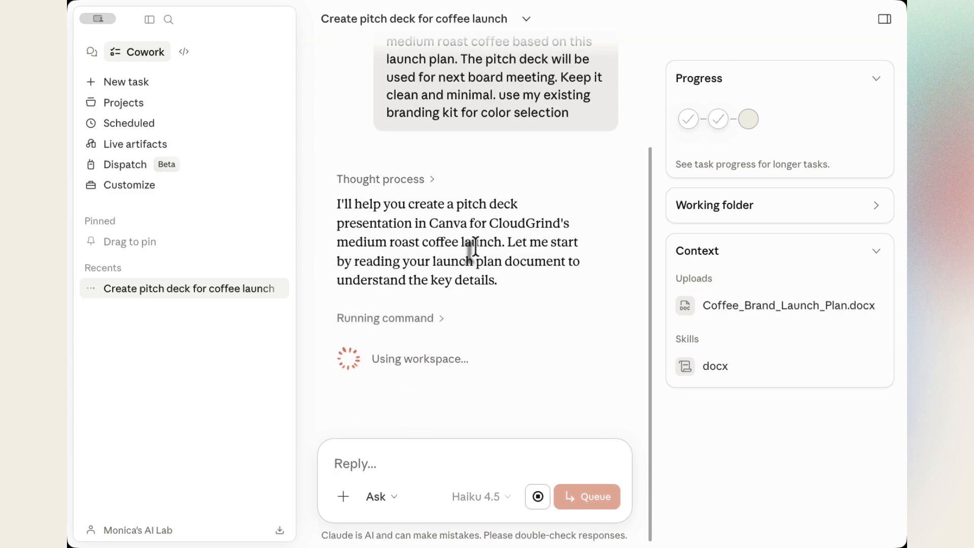
# Step: Narrow the sidebar and answer the brand kit question with the first listed kit for the CloudGrind pitch deck
pyautogui.moveTo(289, 196); pyautogui.dragTo(184, 200)
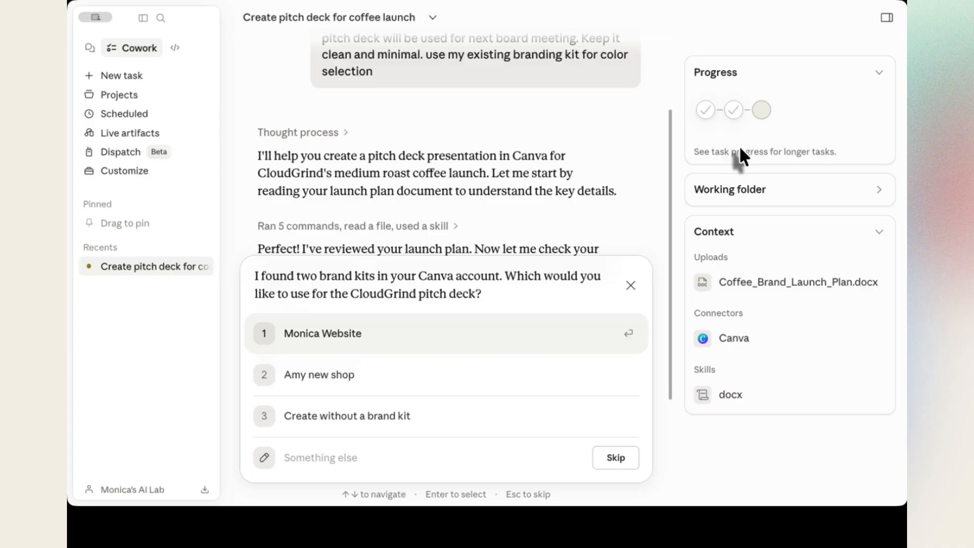
pyautogui.click(337, 349)
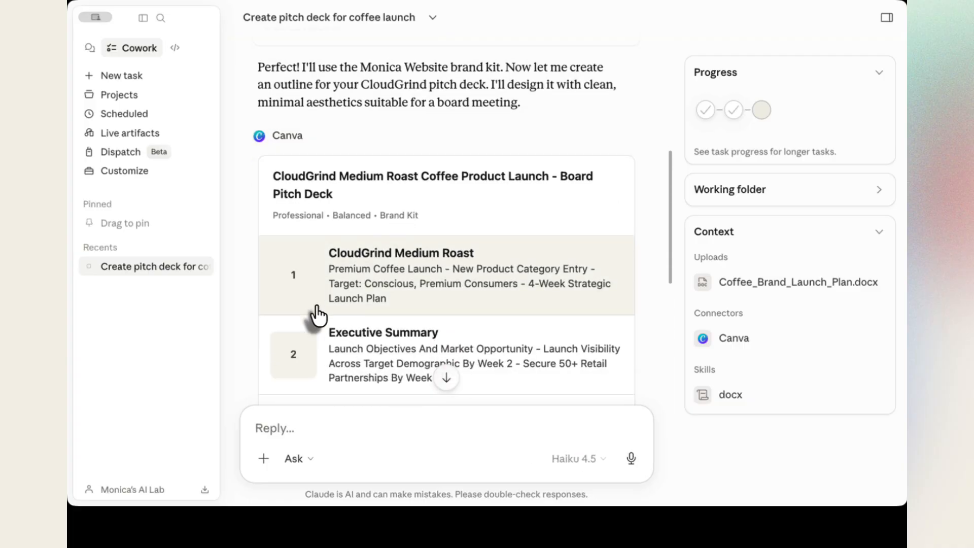
# Step: Review the generated Canva outline for the CloudGrind pitch deck, including its slide descriptions, structure summary and options for proceeding
pyautogui.scroll(-2, 318, 315)
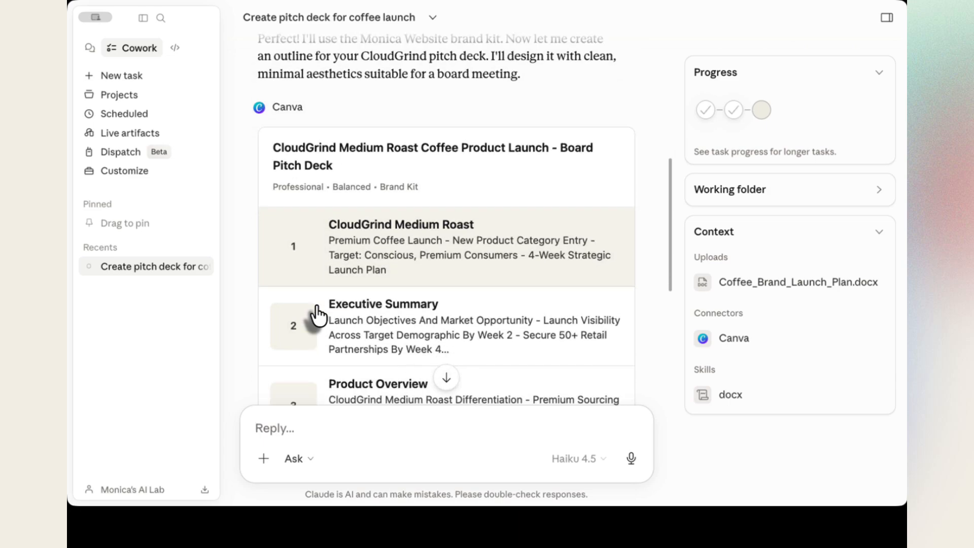
pyautogui.scroll(-2, 318, 314)
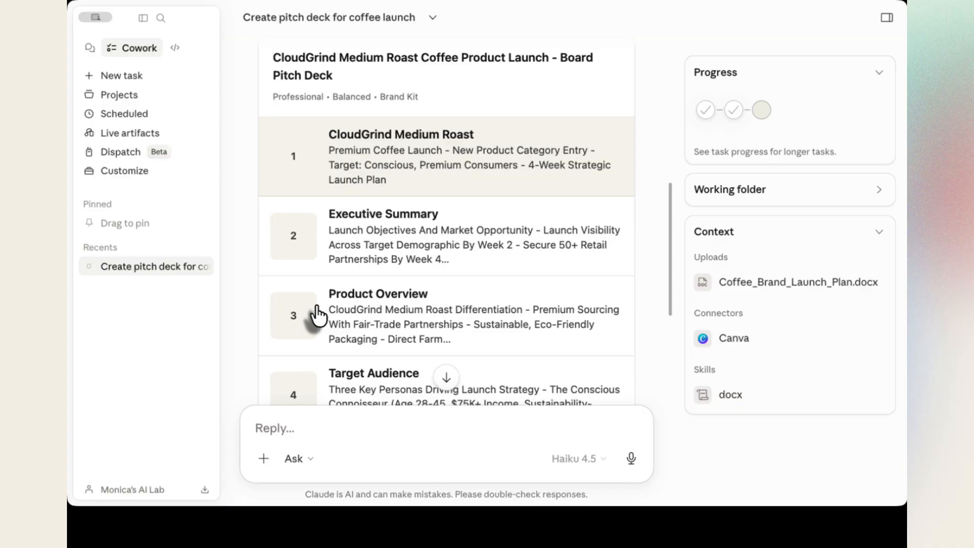
pyautogui.scroll(-2, 396, 278)
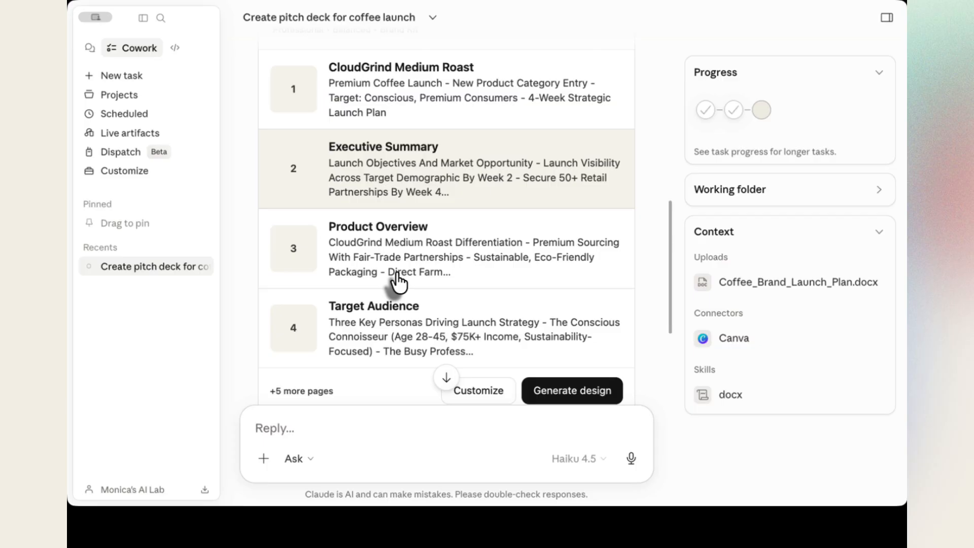
pyautogui.scroll(-3, 398, 280)
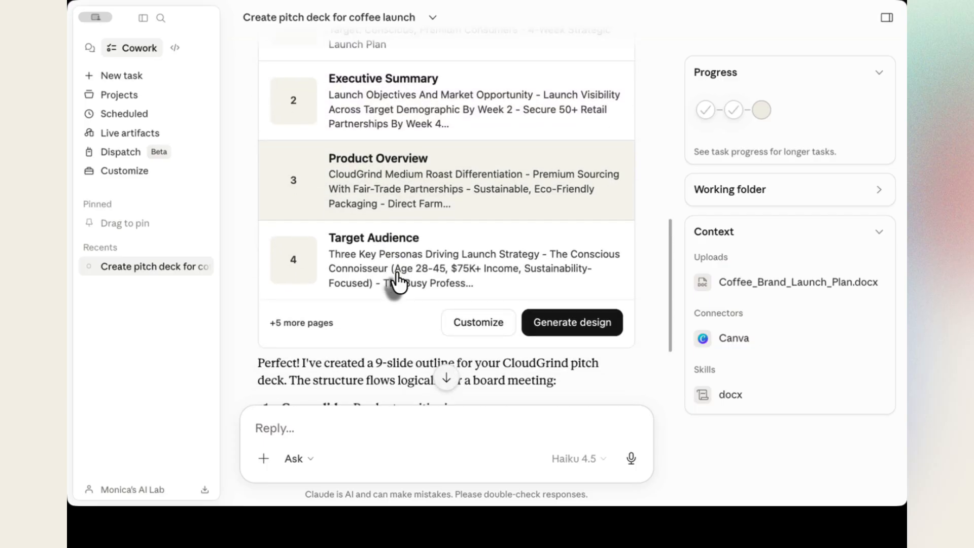
pyautogui.scroll(-3, 398, 280)
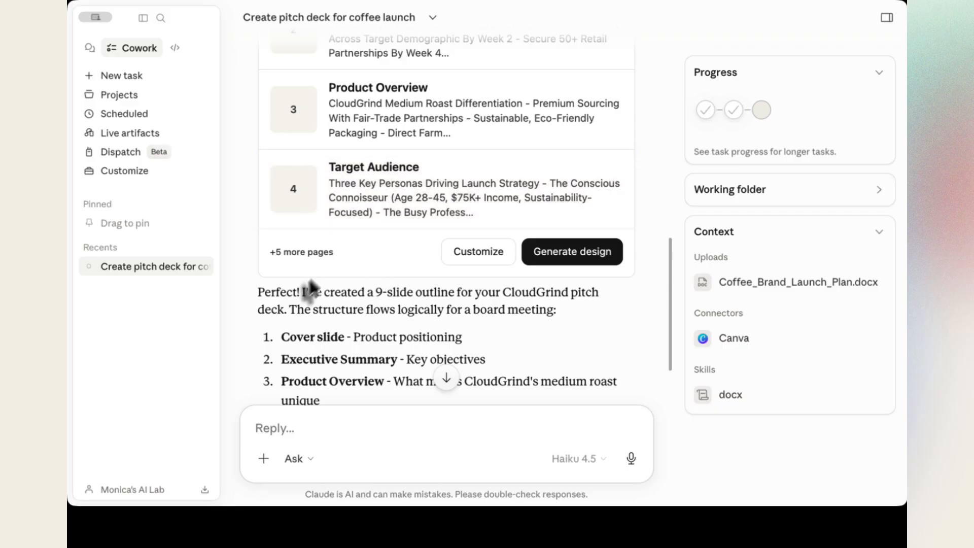
pyautogui.scroll(-4, 312, 286)
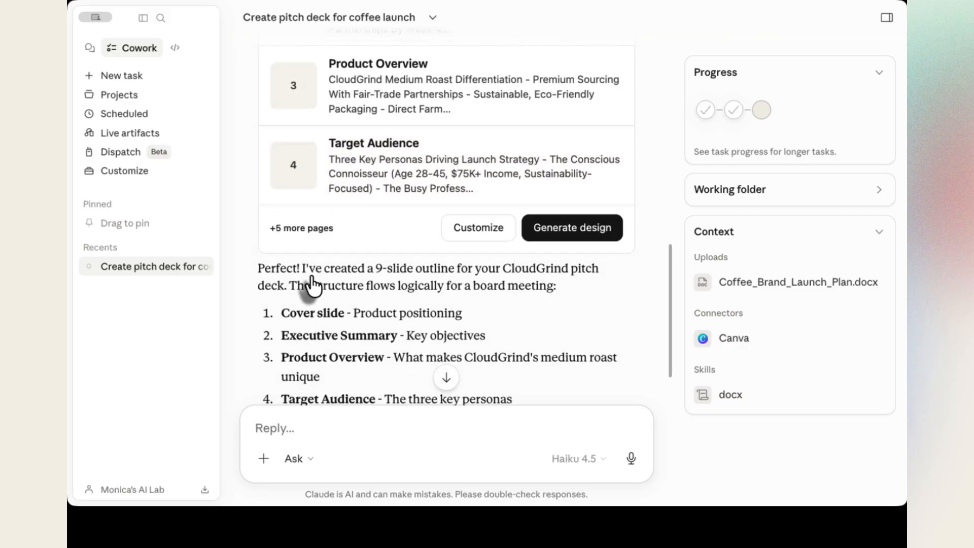
pyautogui.scroll(-8, 312, 287)
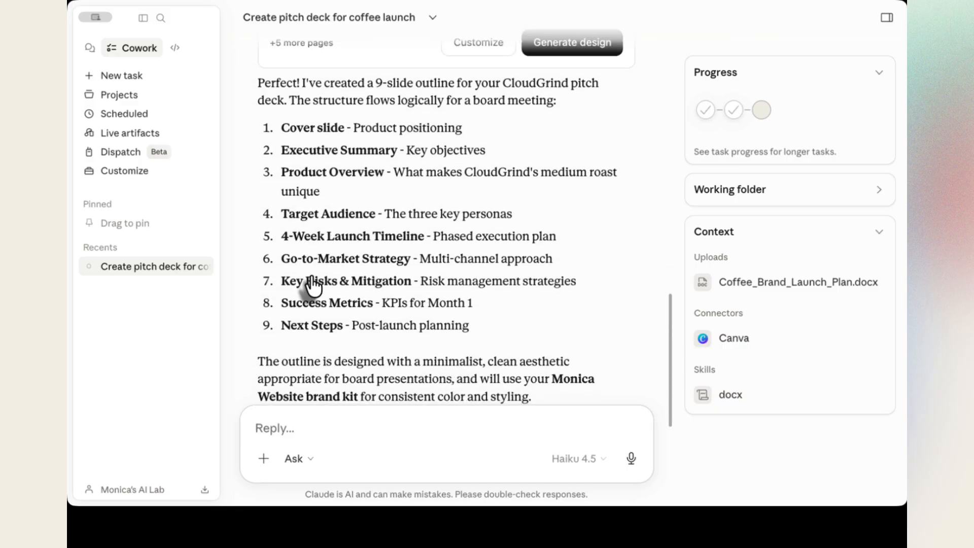
pyautogui.scroll(-4, 312, 287)
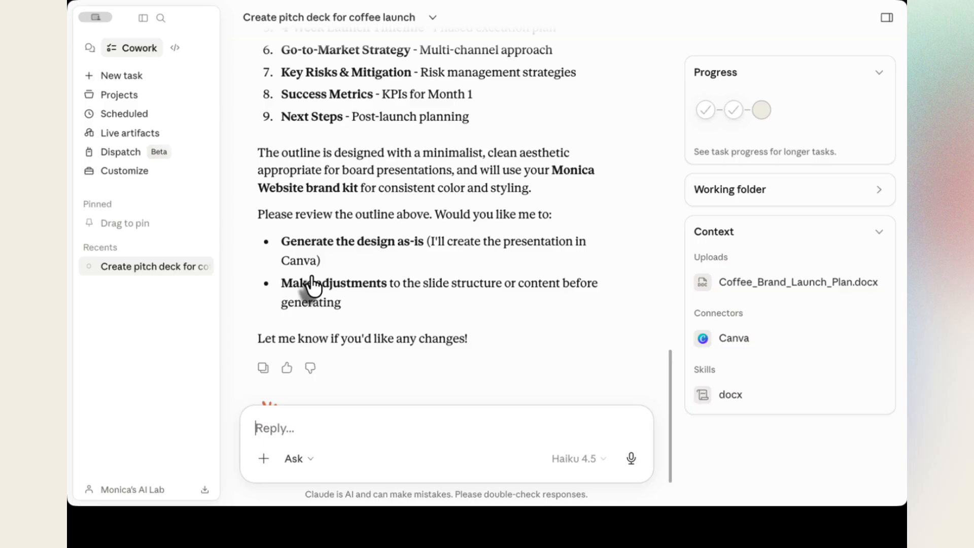
pyautogui.scroll(15, 326, 254)
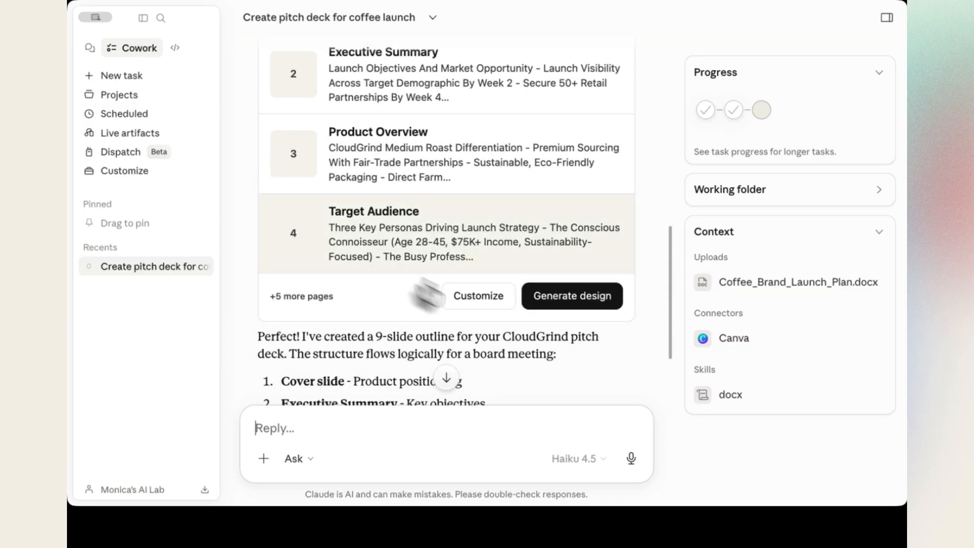
# Step: Customize the Canva outline with a casual audience, the short and sharp length and the website brand kit, and update the outline request
pyautogui.click(472, 303)
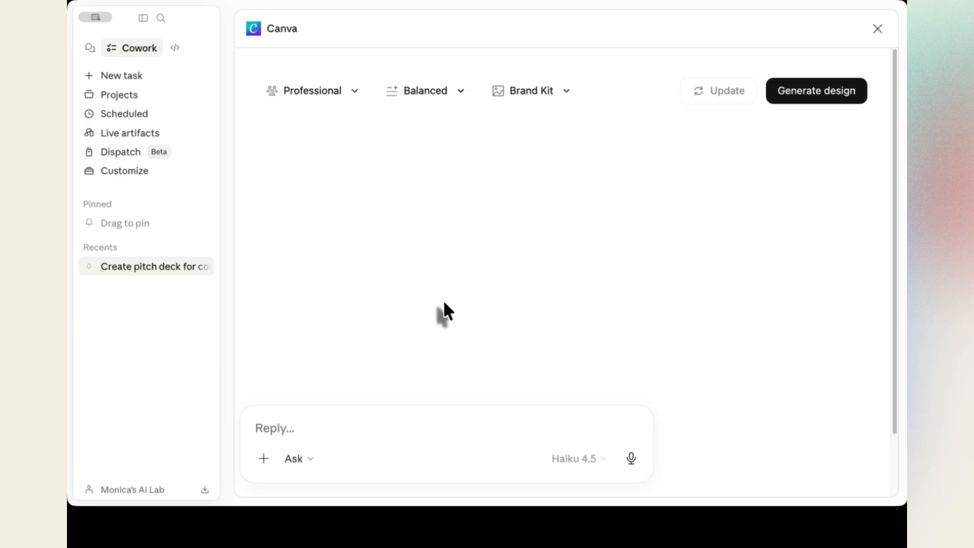
pyautogui.click(325, 100)
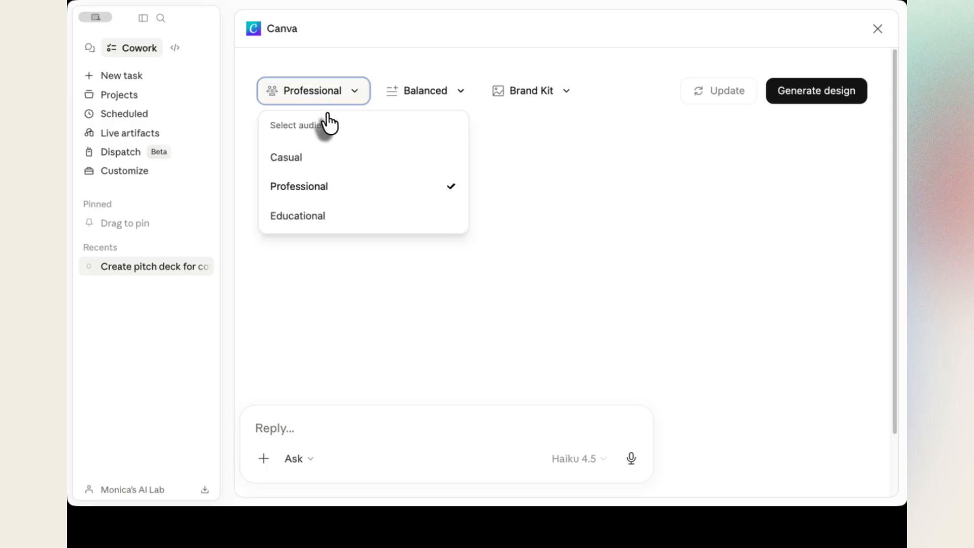
pyautogui.click(355, 167)
pyautogui.click(412, 100)
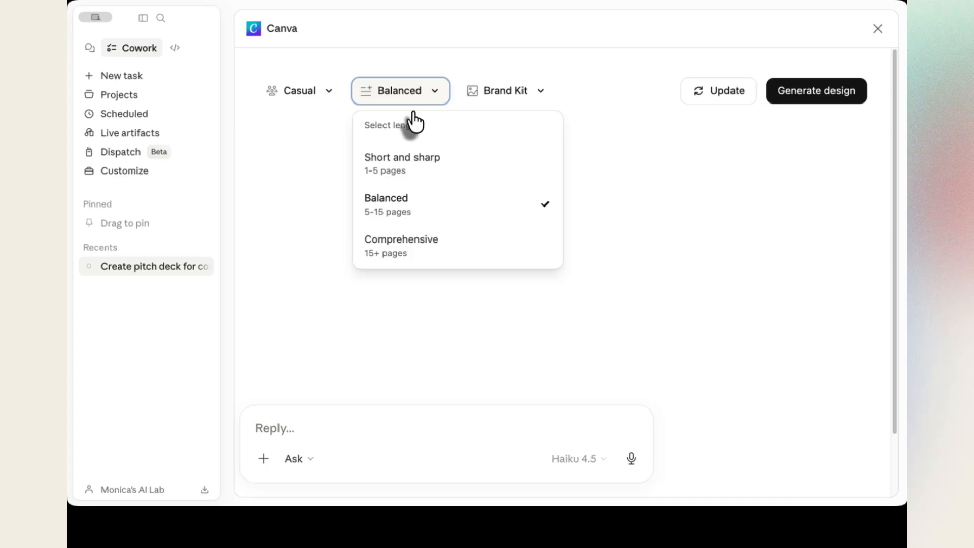
pyautogui.click(413, 165)
pyautogui.click(482, 93)
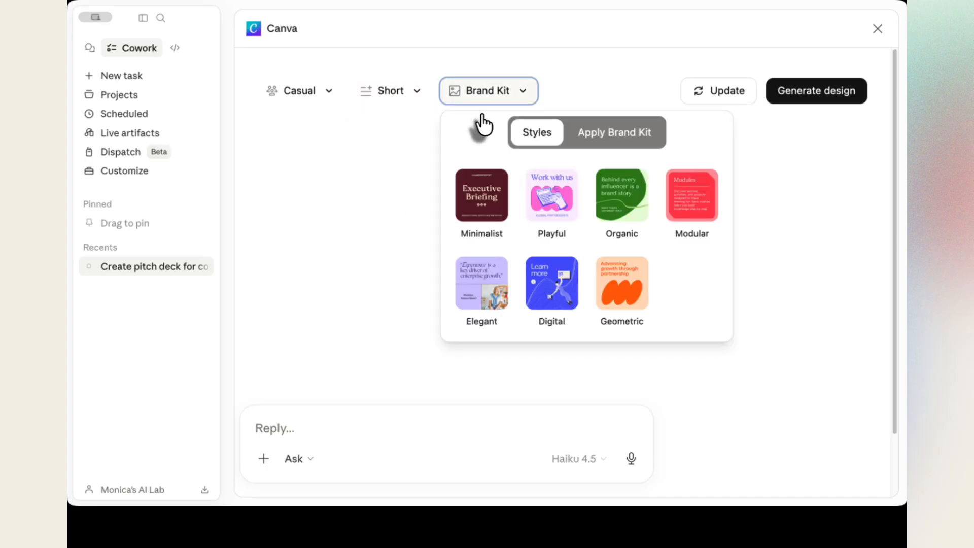
pyautogui.click(611, 133)
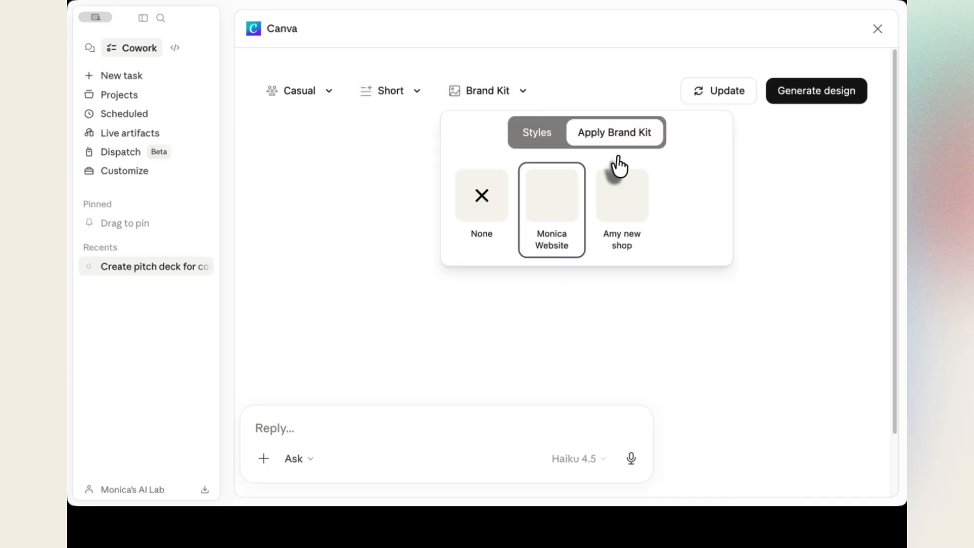
pyautogui.click(564, 249)
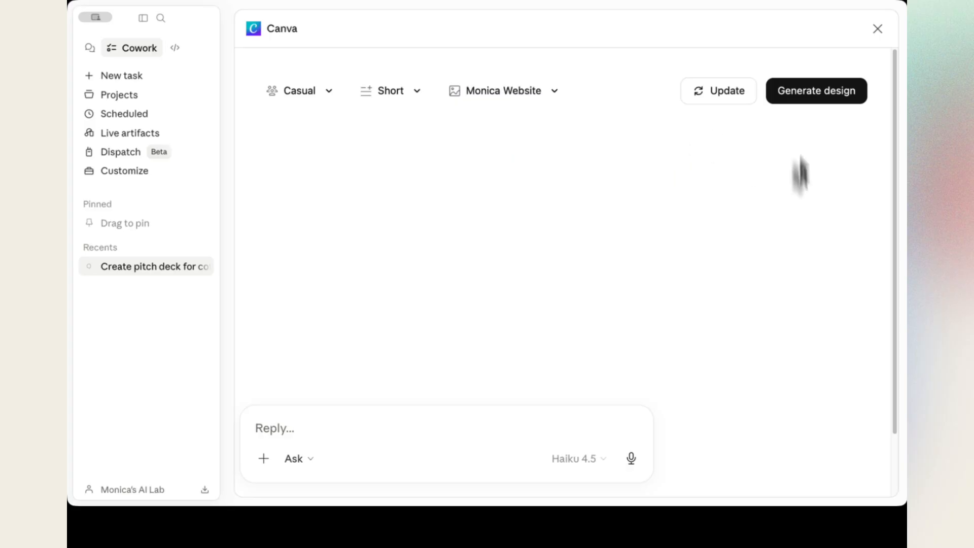
pyautogui.click(734, 114)
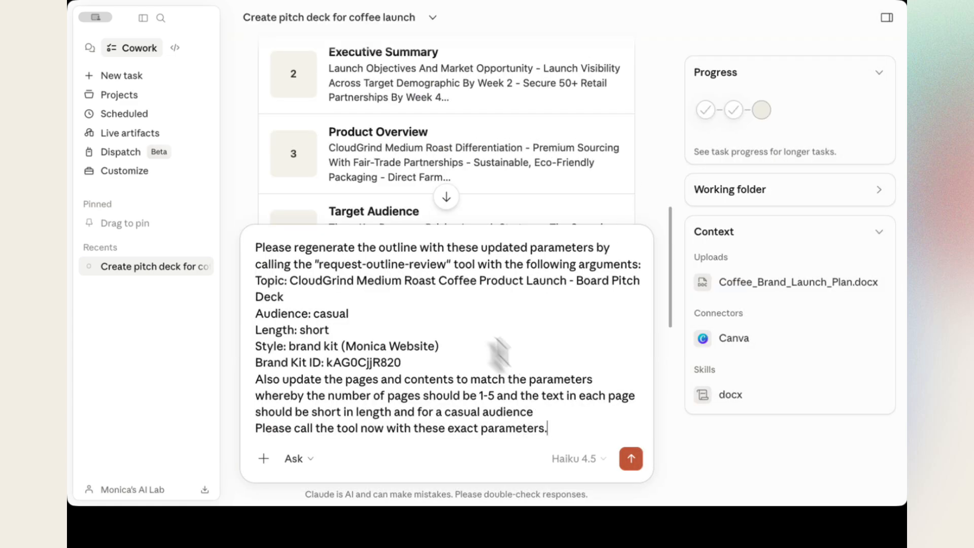
# Step: Reopen the outline customization, request design generation with the chosen settings, check the generated prompt and submit it
pyautogui.scroll(-5, 439, 219)
pyautogui.scroll(3, 402, 224)
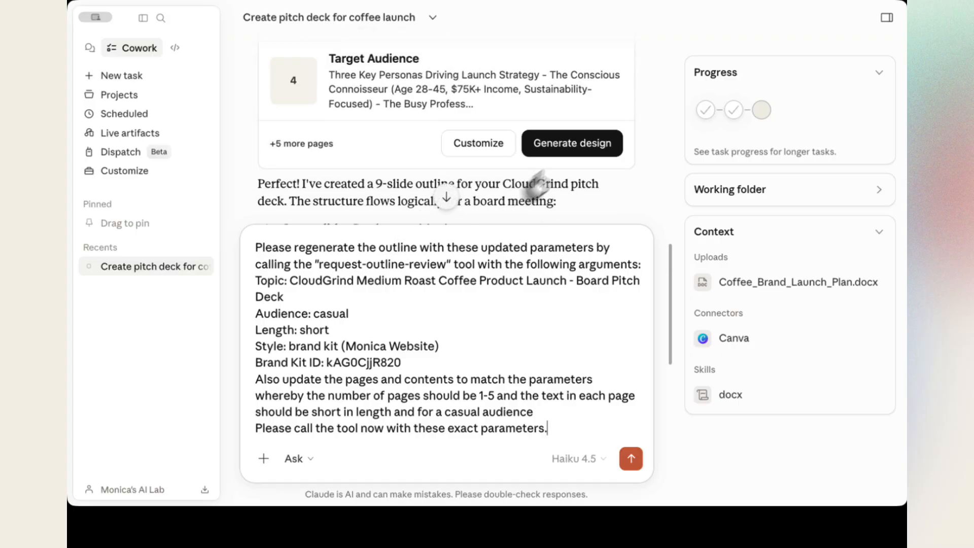
pyautogui.click(479, 147)
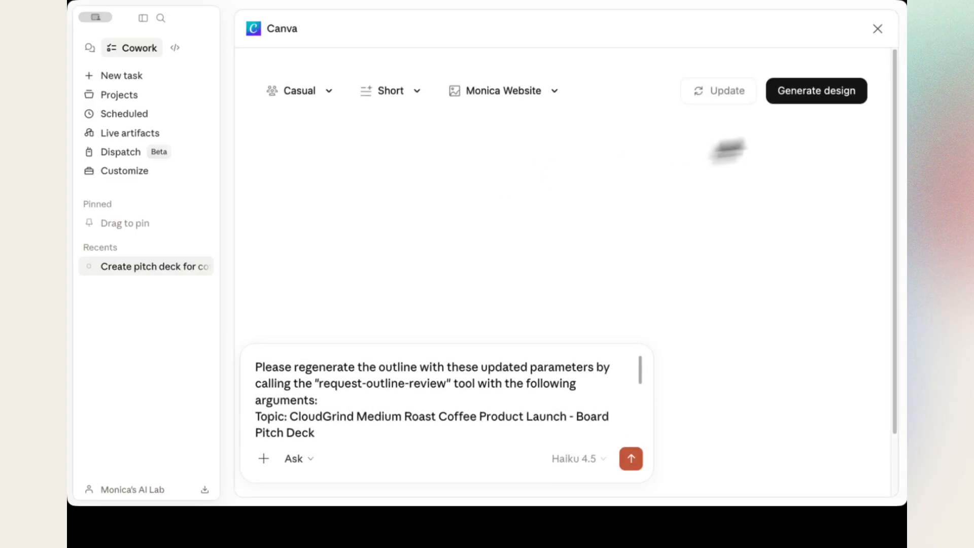
pyautogui.click(786, 101)
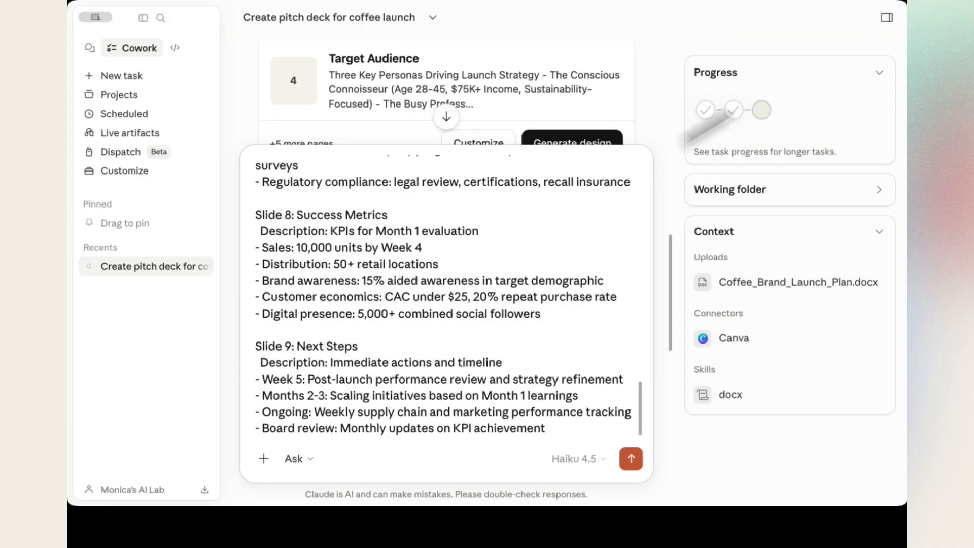
pyautogui.scroll(5, 509, 330)
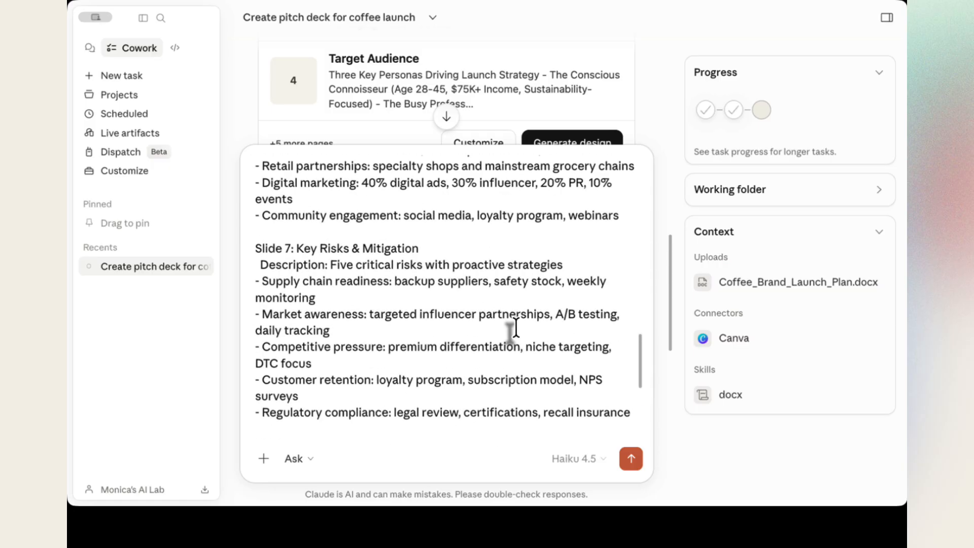
pyautogui.scroll(15, 514, 328)
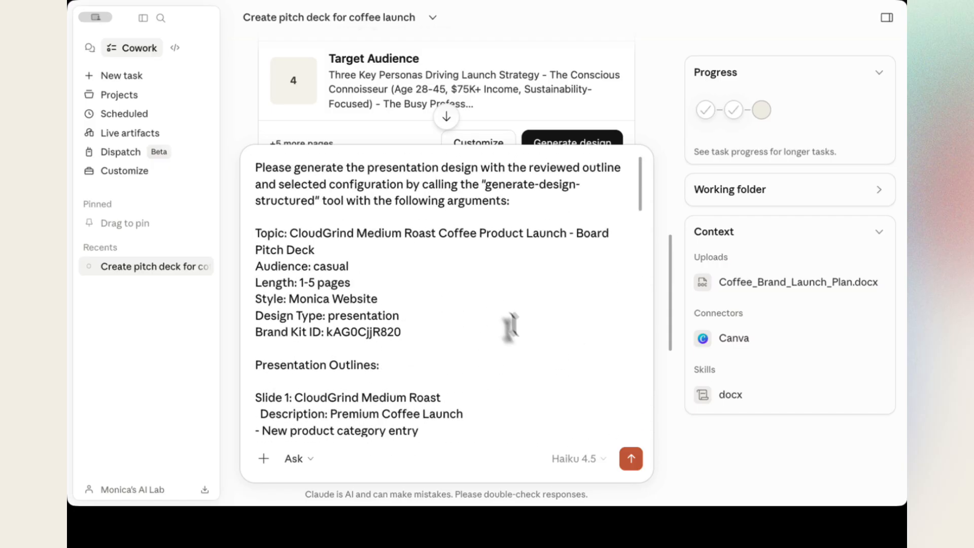
pyautogui.scroll(2, 395, 147)
pyautogui.scroll(-3, 398, 155)
pyautogui.scroll(-5, 398, 196)
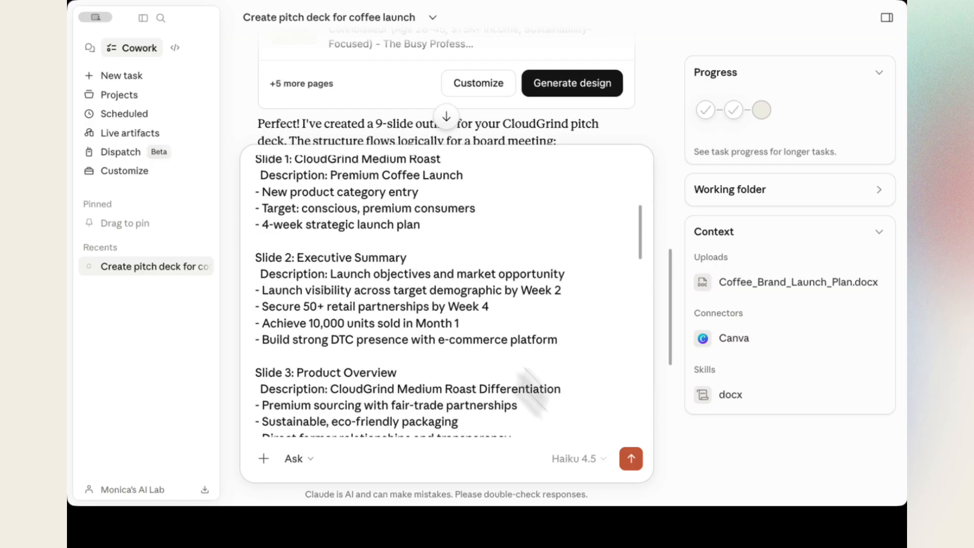
pyautogui.click(631, 459)
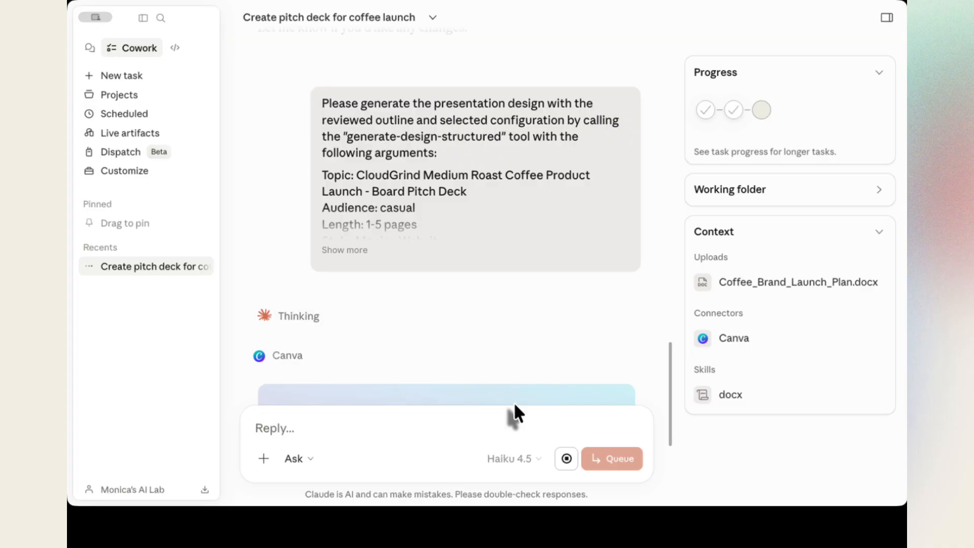
# Step: Browse the cover previews of all generated Canva design variations for the CloudGrind pitch deck
pyautogui.scroll(-5, 398, 335)
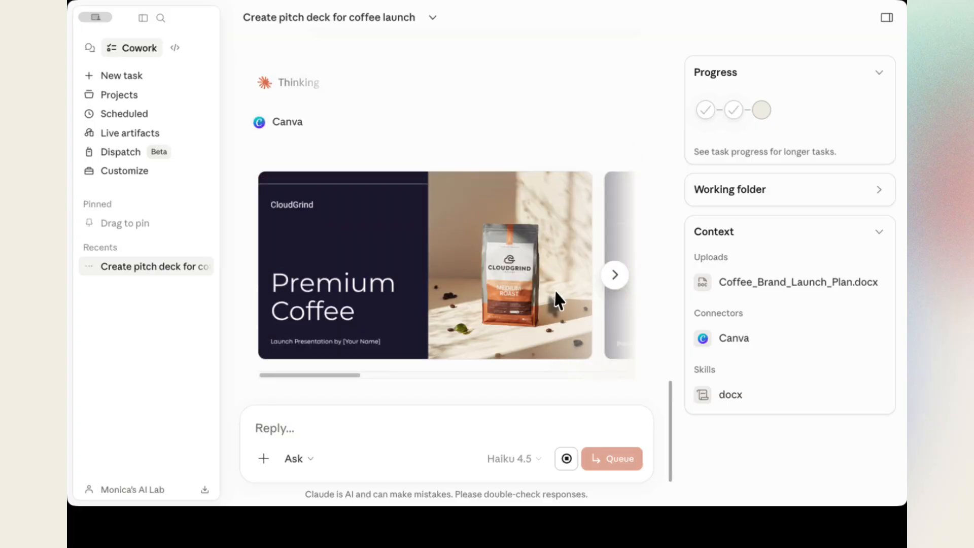
pyautogui.scroll(-1, 538, 306)
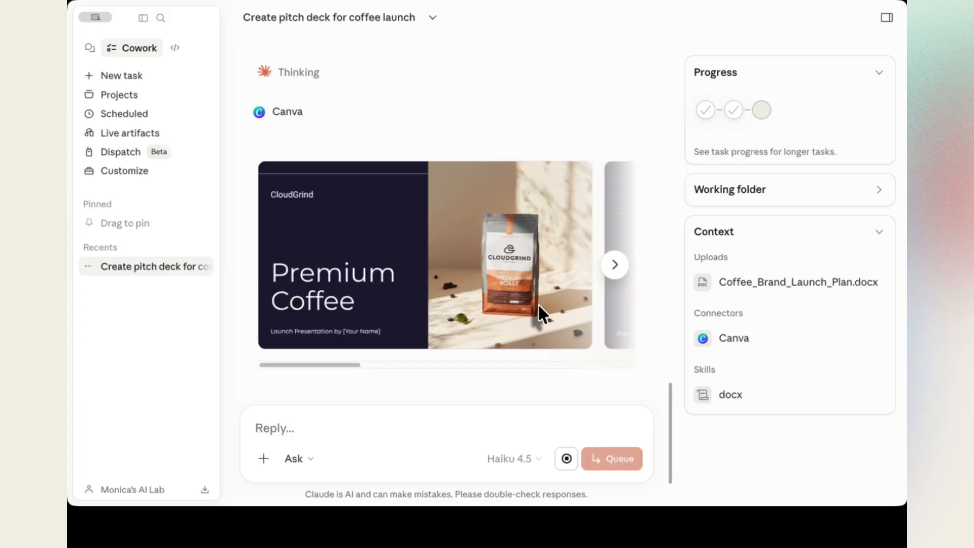
pyautogui.click(615, 267)
pyautogui.click(615, 290)
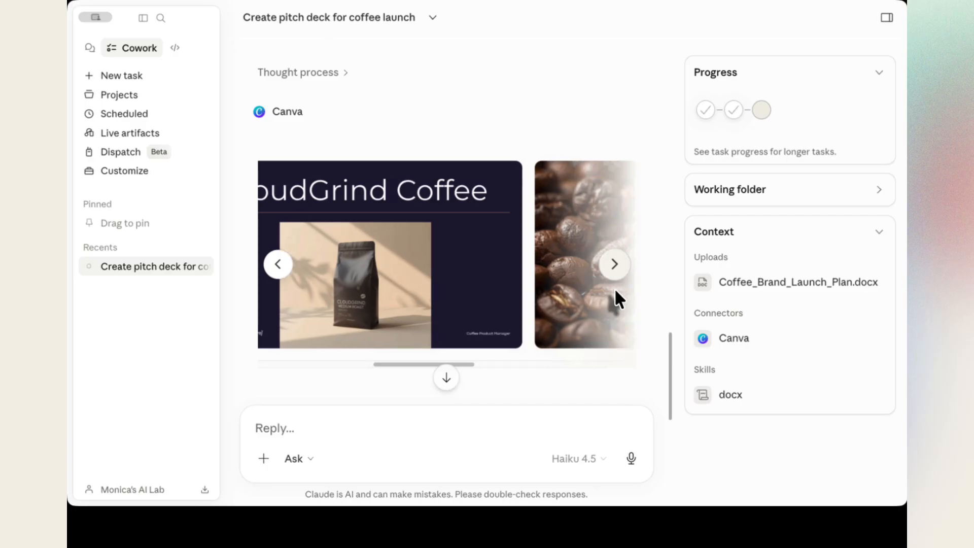
pyautogui.click(614, 291)
pyautogui.click(615, 290)
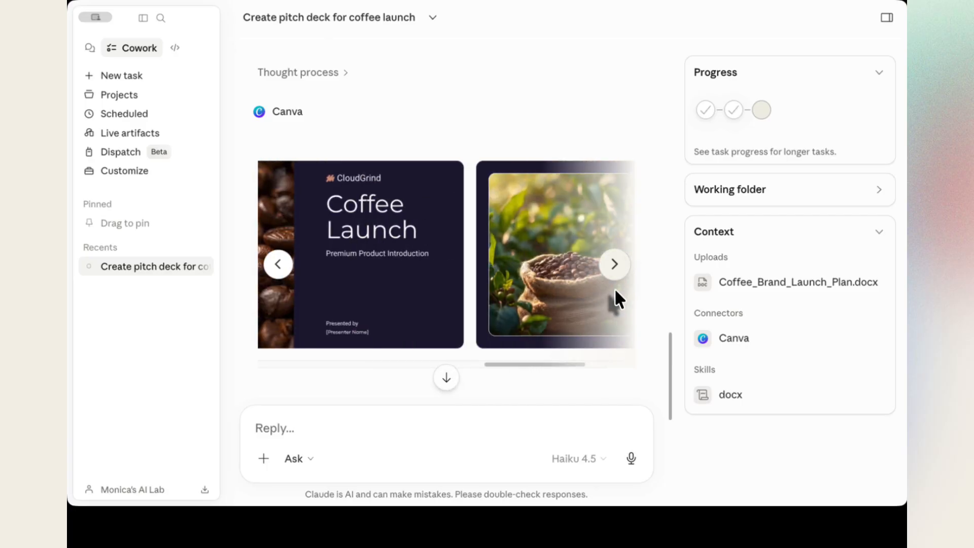
pyautogui.click(615, 290)
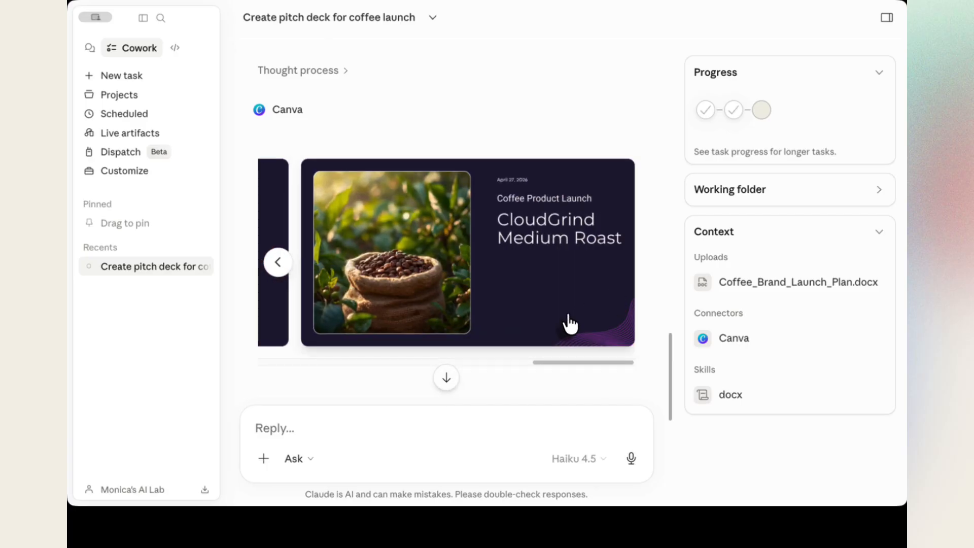
# Step: Review the listed design options and open Design 4, the contemporary layout with extended content, in Canva
pyautogui.scroll(-3, 569, 323)
pyautogui.scroll(-2, 570, 323)
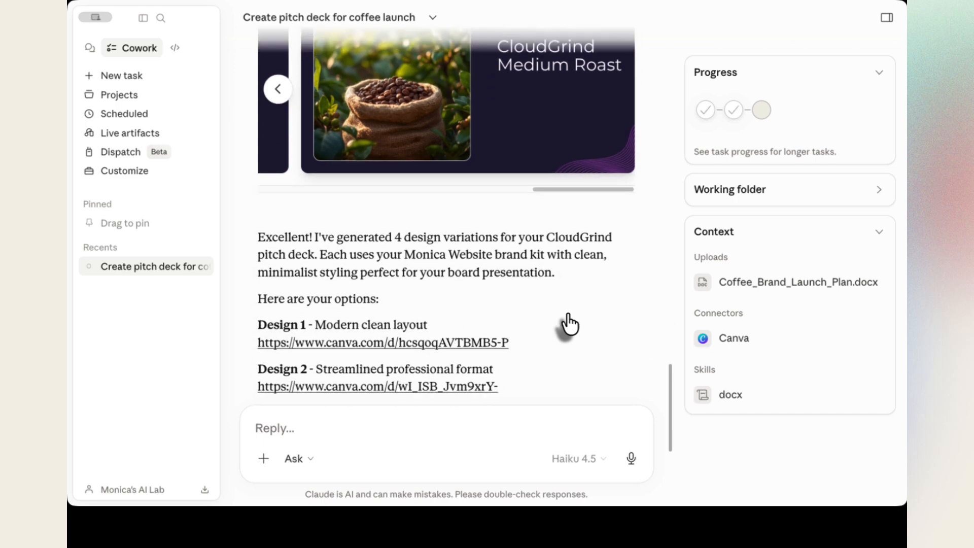
pyautogui.scroll(-2, 570, 323)
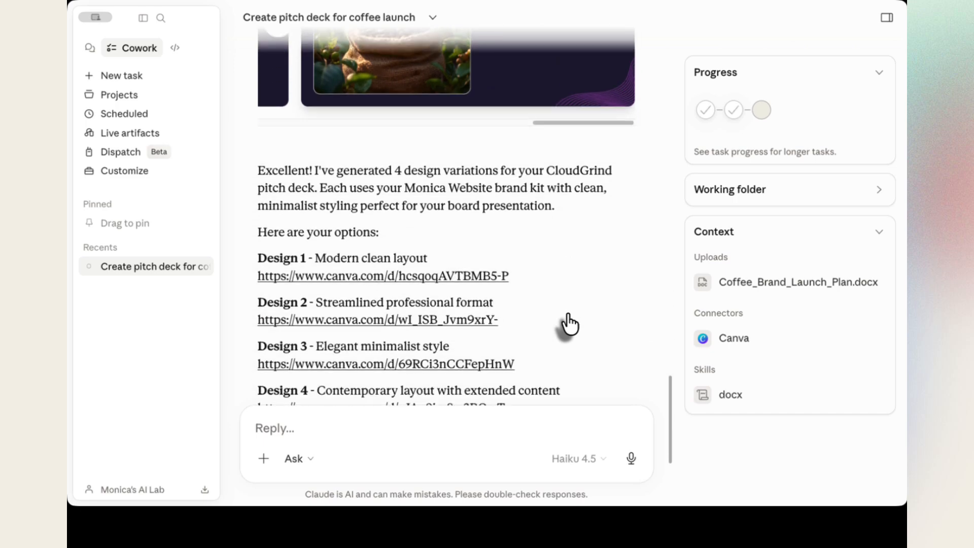
pyautogui.scroll(-2, 569, 323)
pyautogui.scroll(-2, 569, 323)
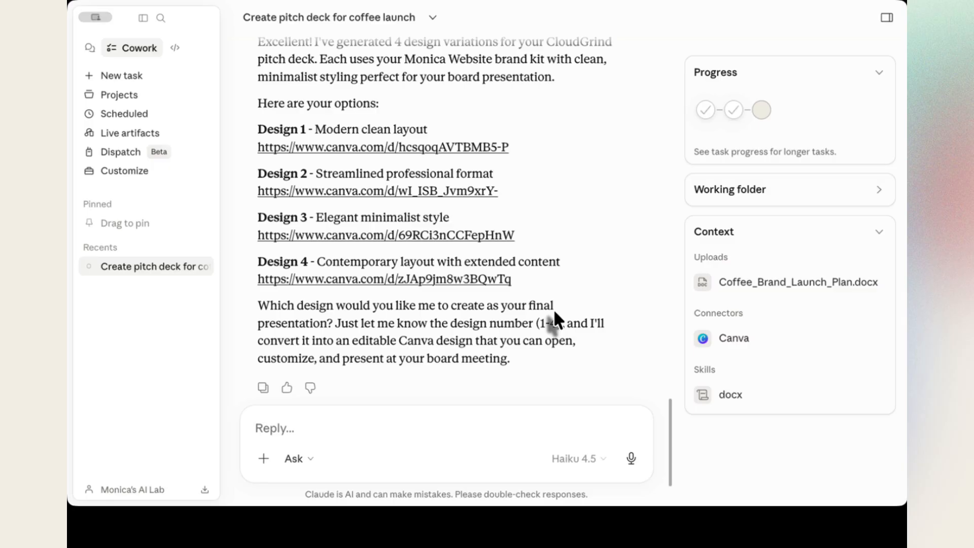
pyautogui.click(479, 280)
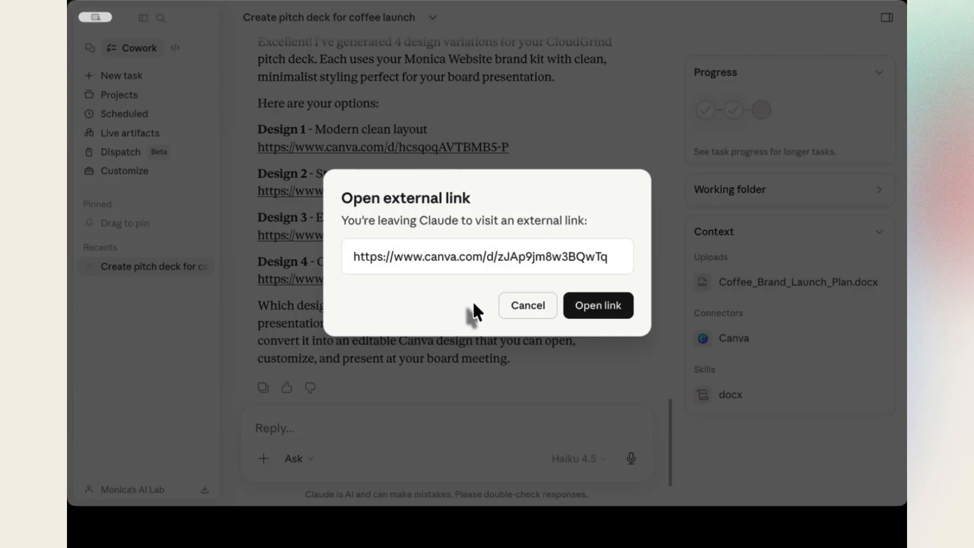
pyautogui.click(606, 314)
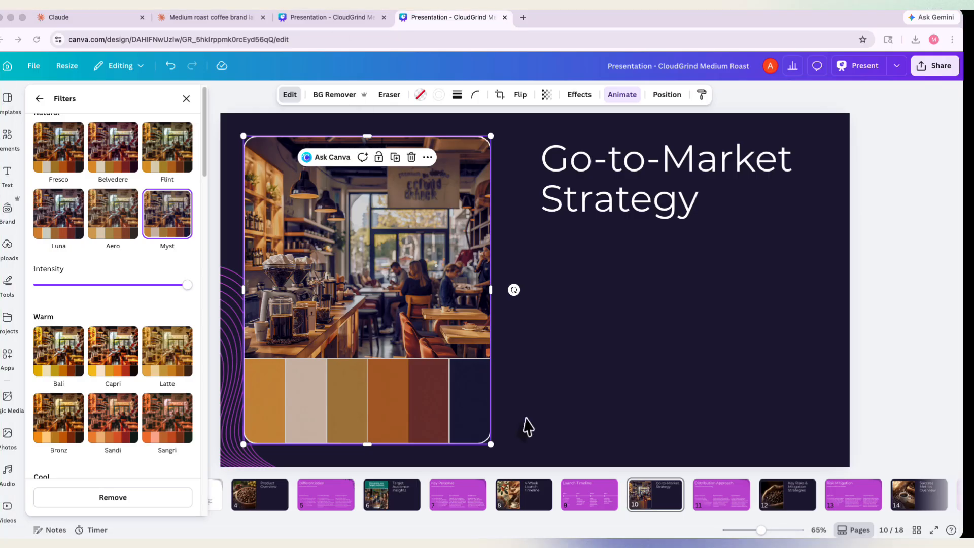
# Step: Go to page 1 of the CloudGrind presentation and present the deck in full screen
pyautogui.click(396, 498)
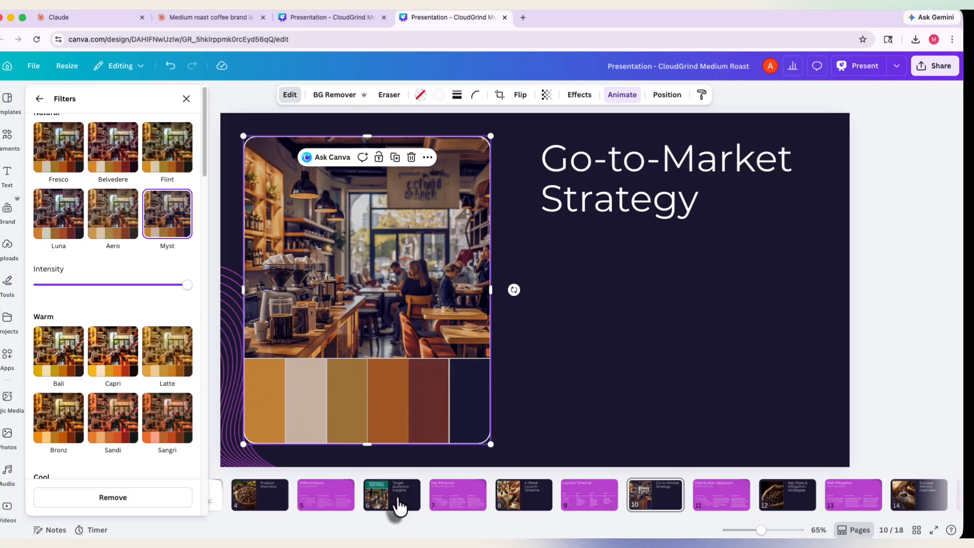
pyautogui.moveTo(361, 520); pyautogui.dragTo(249, 517)
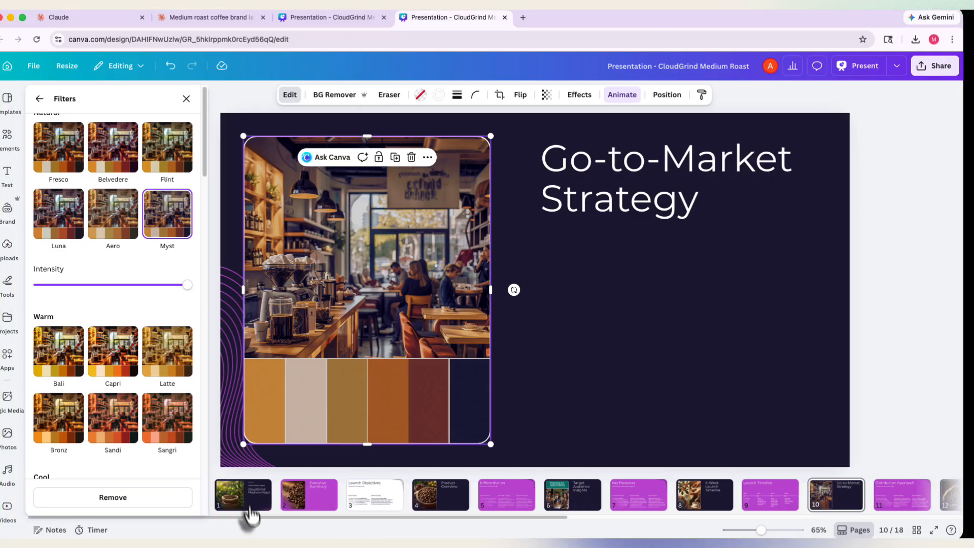
pyautogui.click(248, 505)
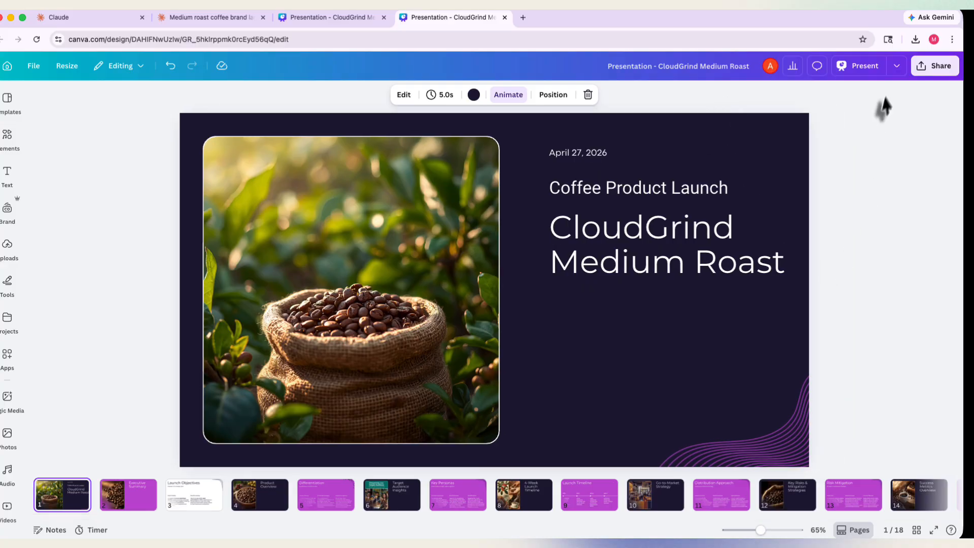
pyautogui.click(860, 65)
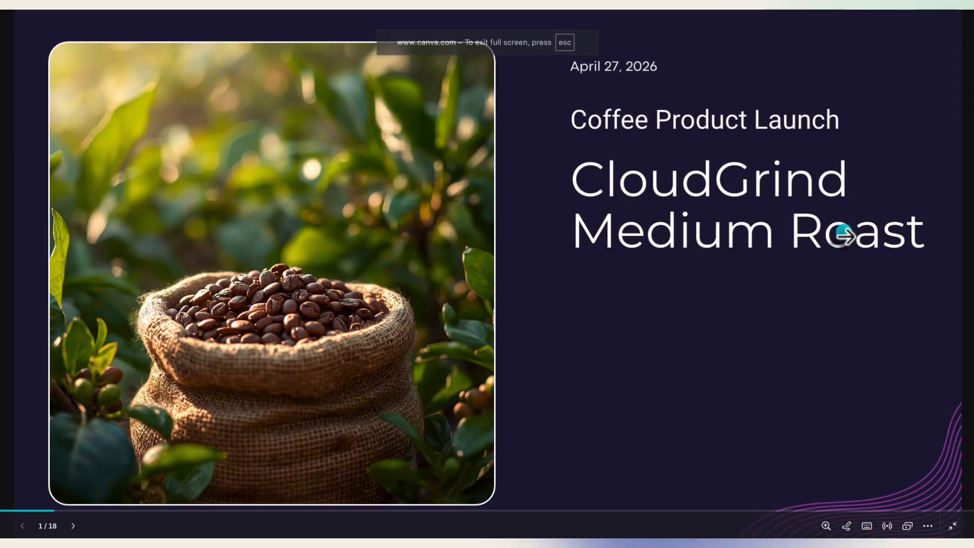
# Step: Page through the full-screen slides from the cover past Launch Objectives, Product Overview and Differentiation
pyautogui.click(843, 236)
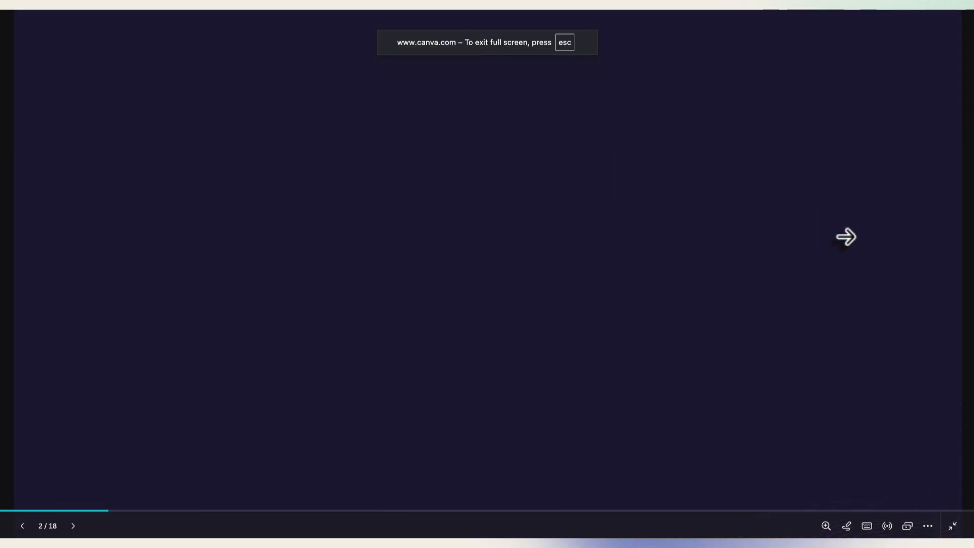
pyautogui.press('Right')
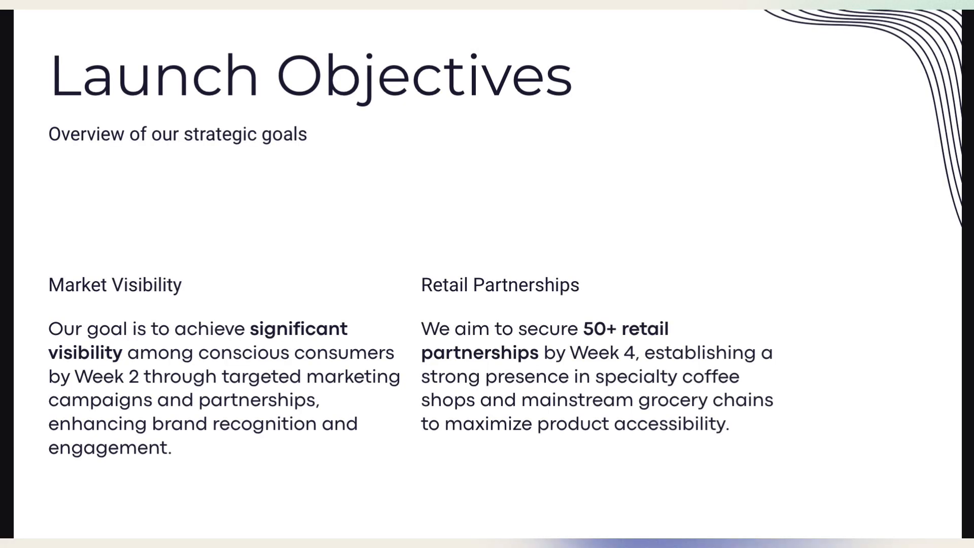
pyautogui.press('Right')
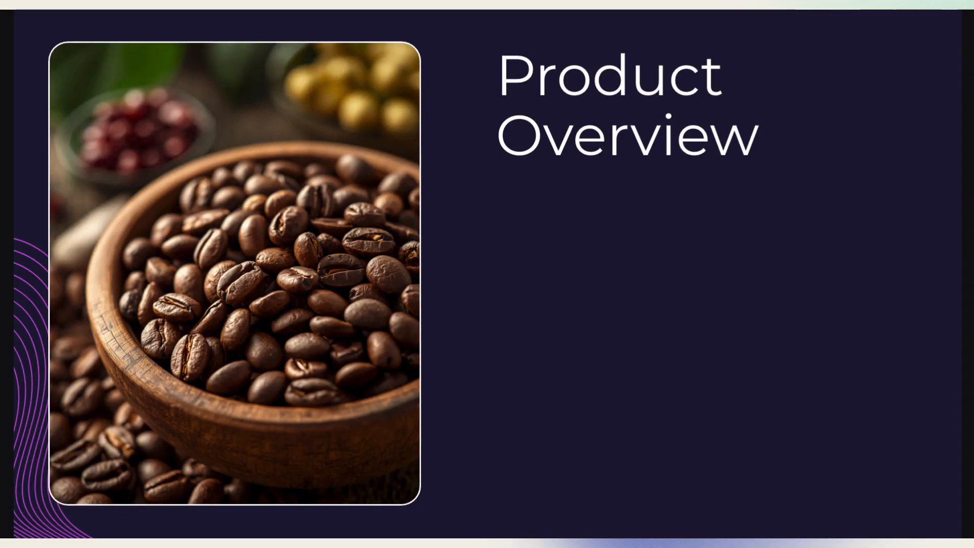
pyautogui.press('Right')
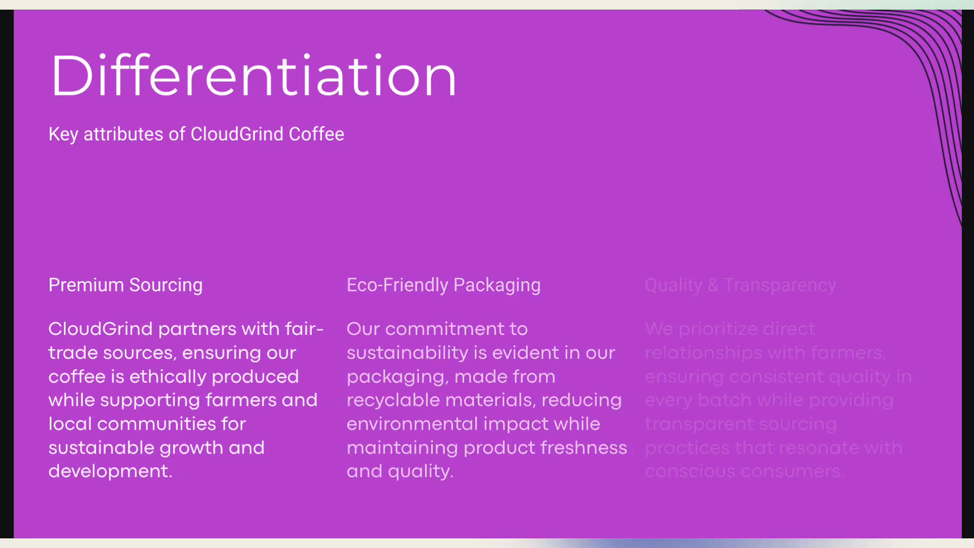
pyautogui.press('Right')
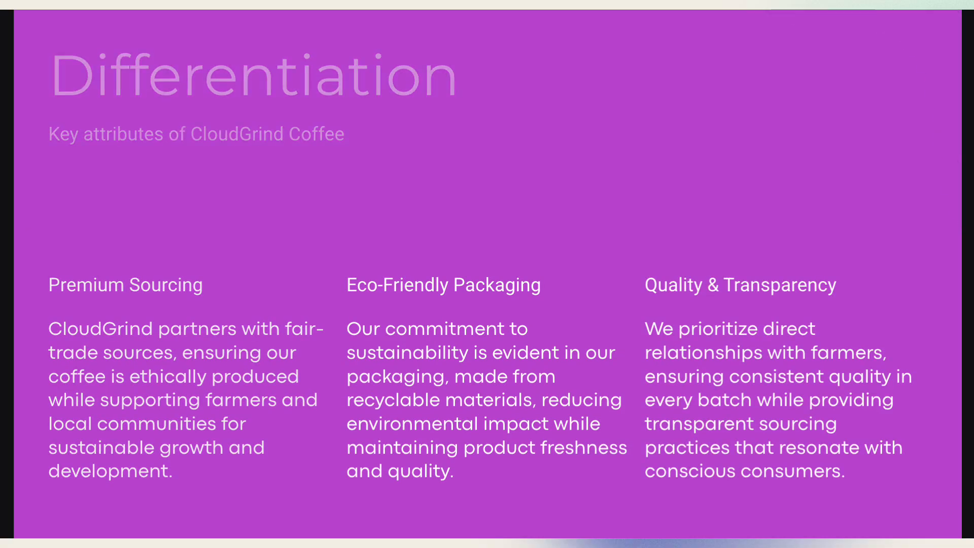